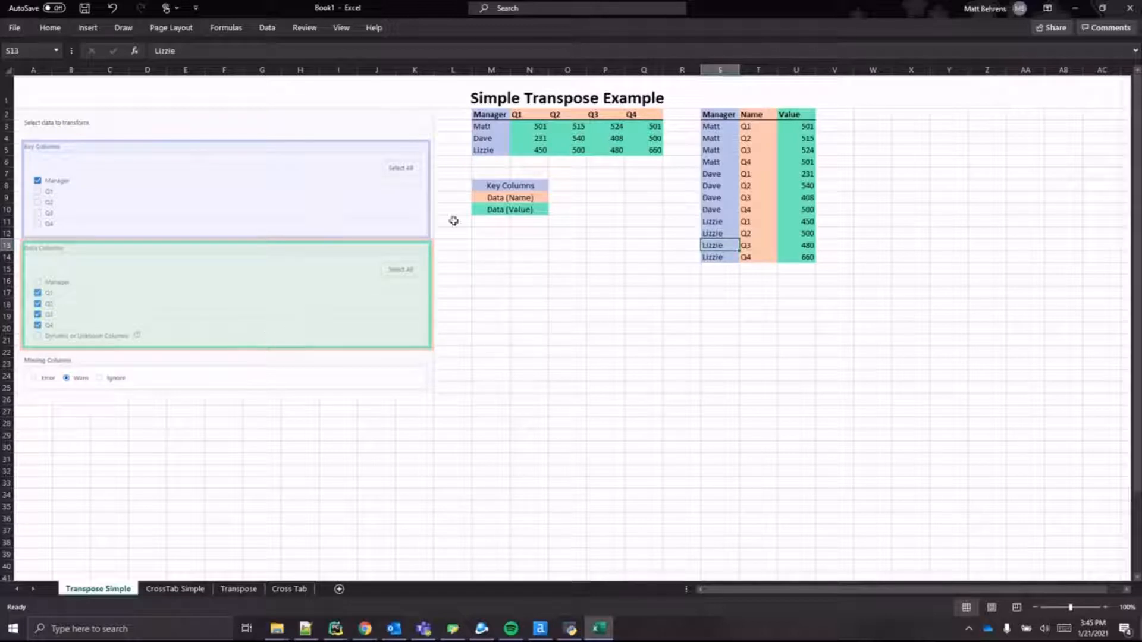
Step: Highlight the original quarterly table M2:Q5 and the transposed table S2:U14 to compare their layouts
left_click_drag(483, 115, 653, 150)
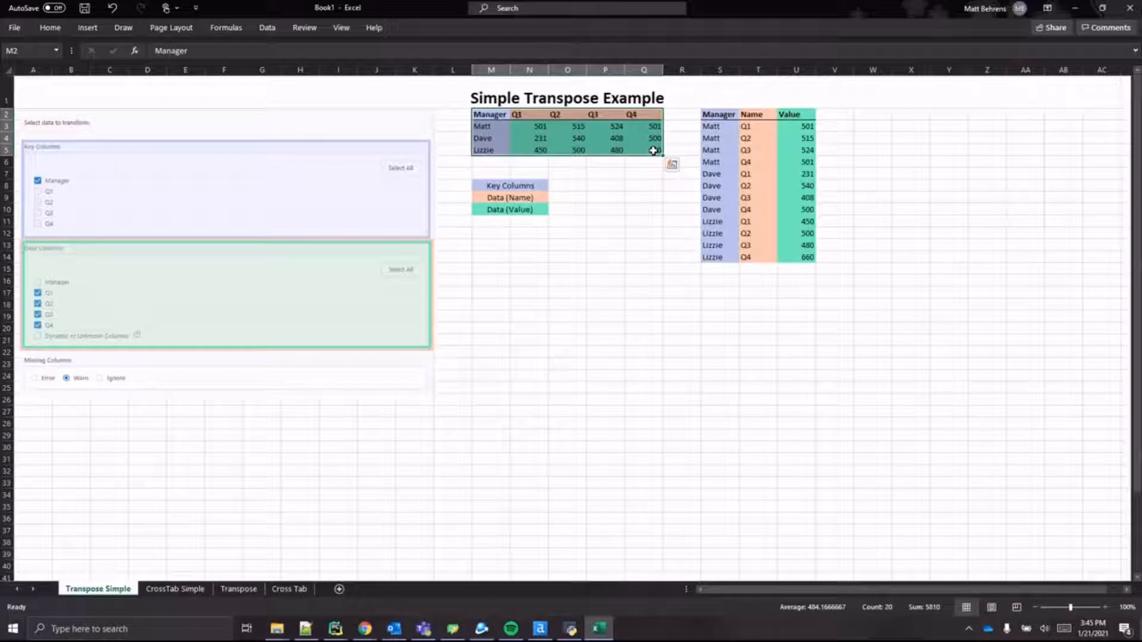
left_click_drag(717, 114, 803, 257)
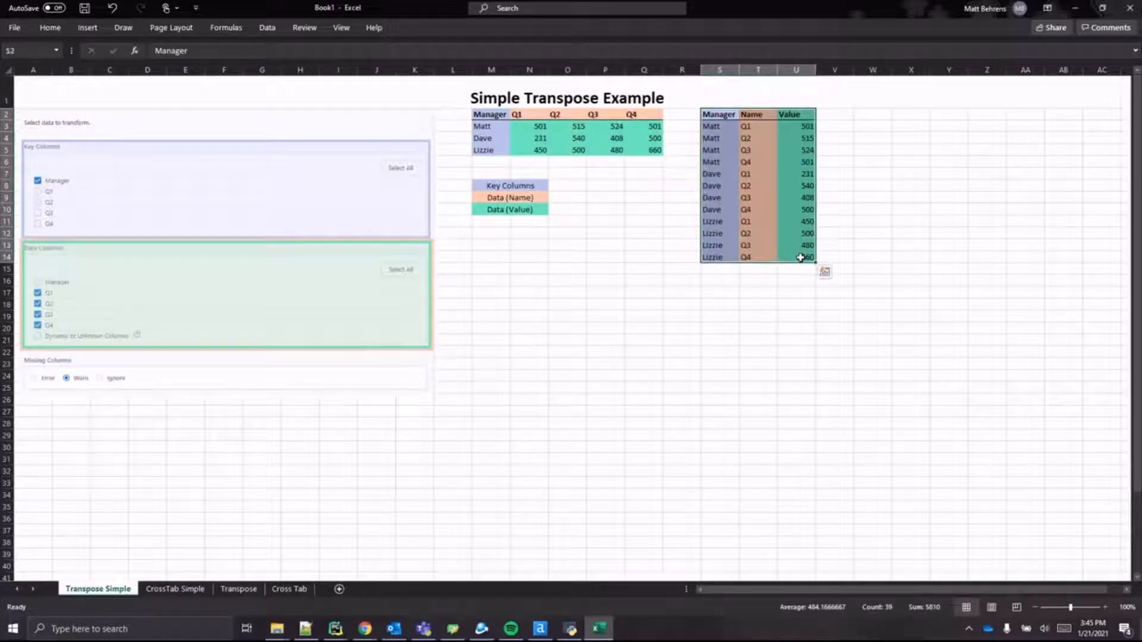
left_click(844, 247)
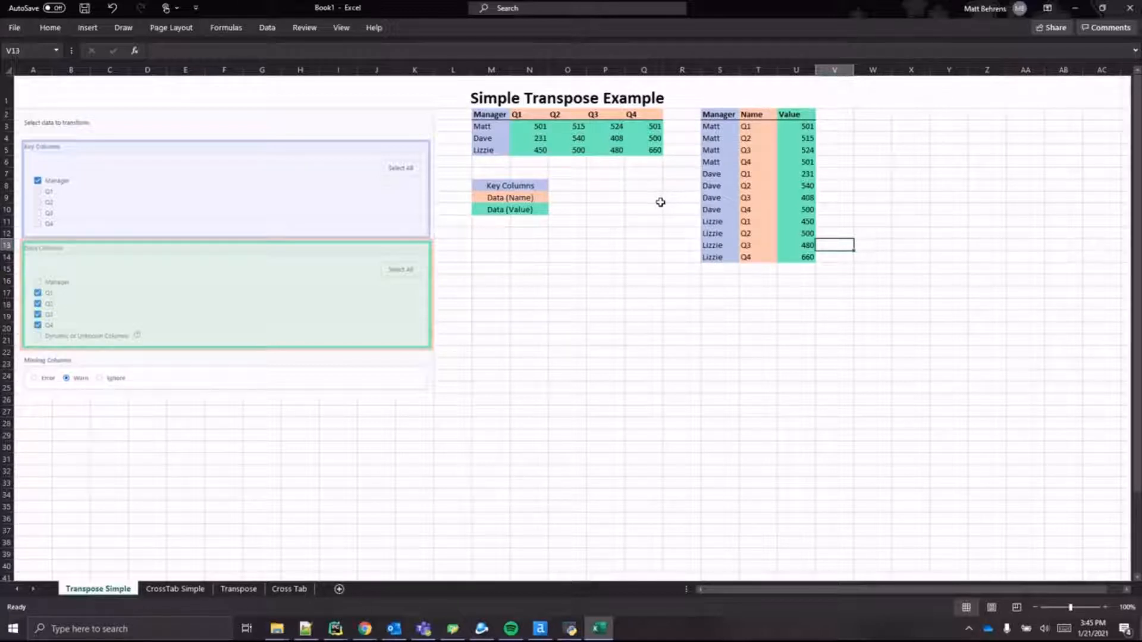
Step: Compare the Manager key column and quarter headers of the source table with the repeated Manager column in the transposed table
left_click_drag(716, 127, 715, 246)
left_click_drag(517, 114, 654, 114)
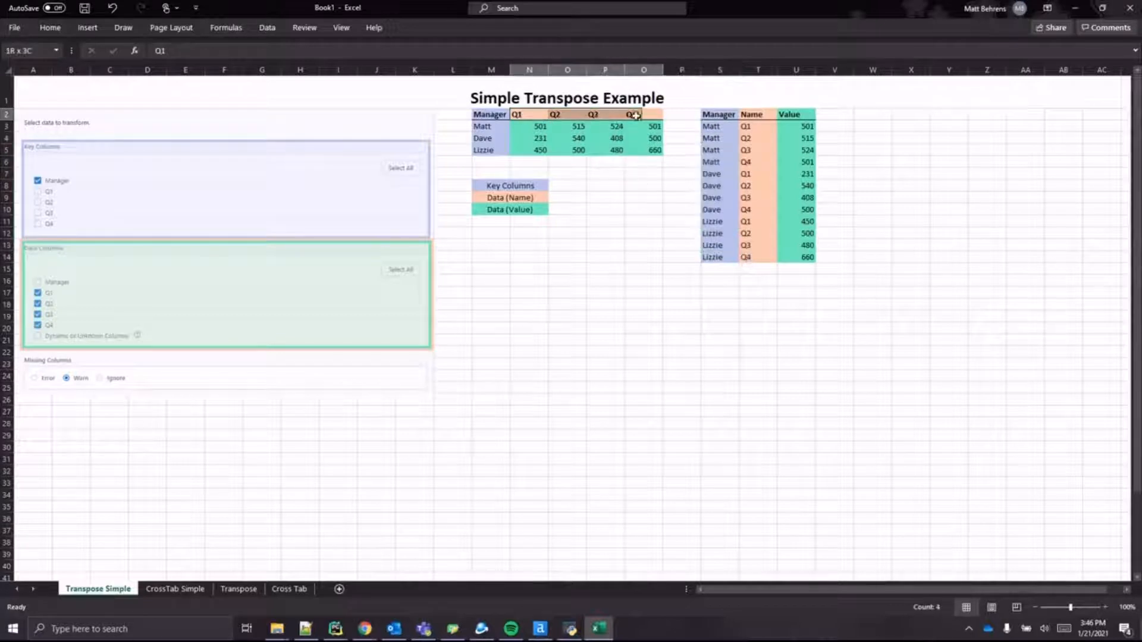
left_click_drag(494, 126, 494, 153)
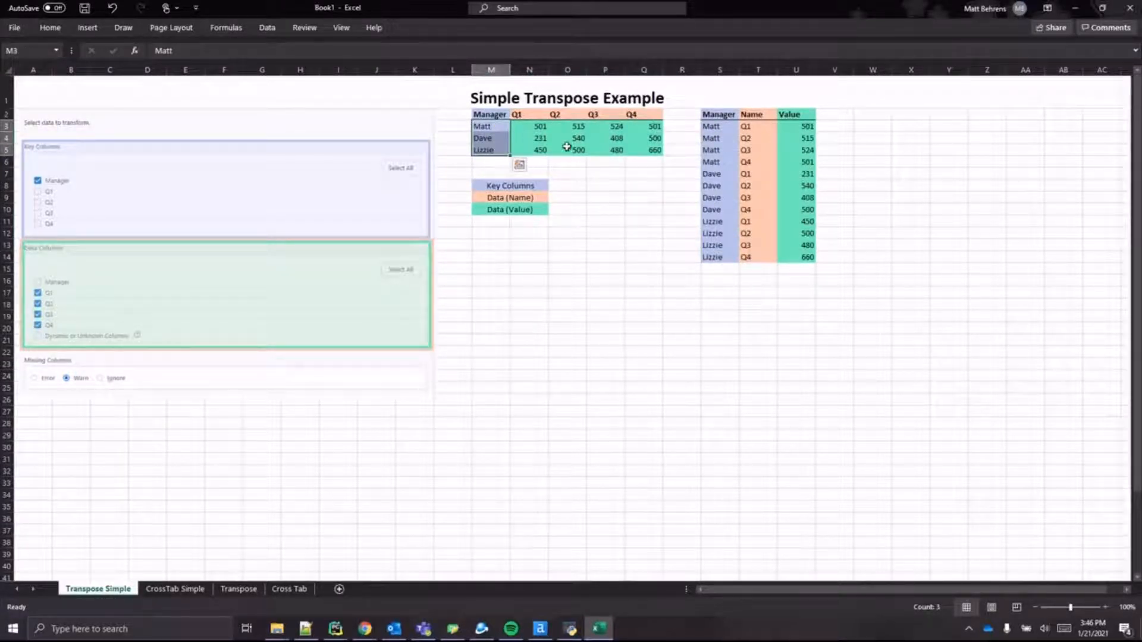
left_click_drag(526, 116, 492, 149)
left_click_drag(721, 126, 719, 256)
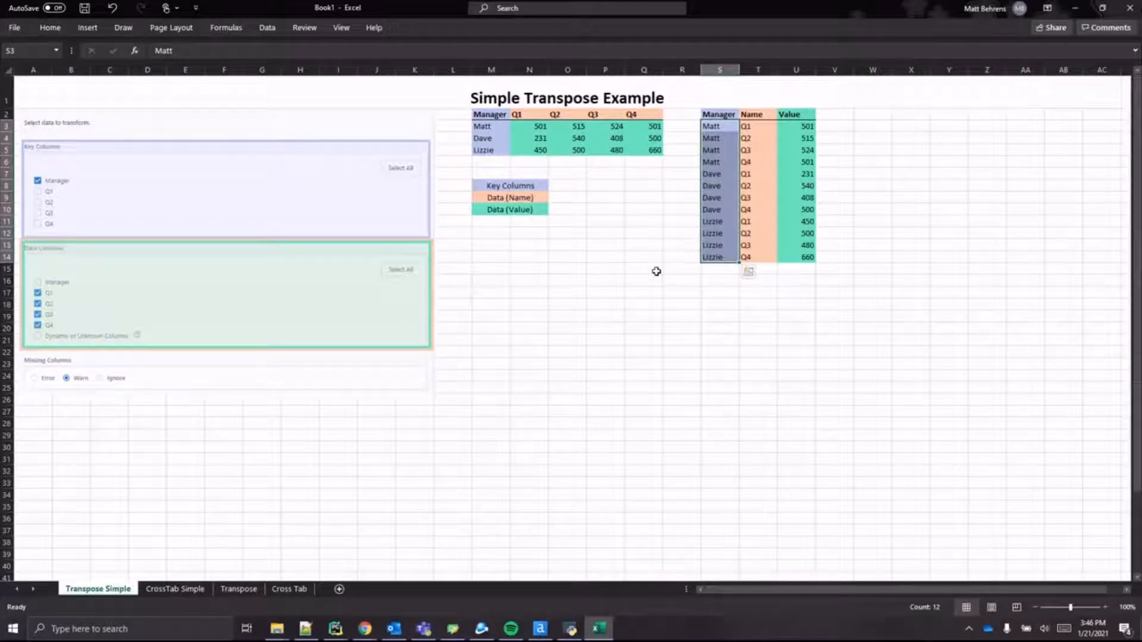
left_click(651, 268)
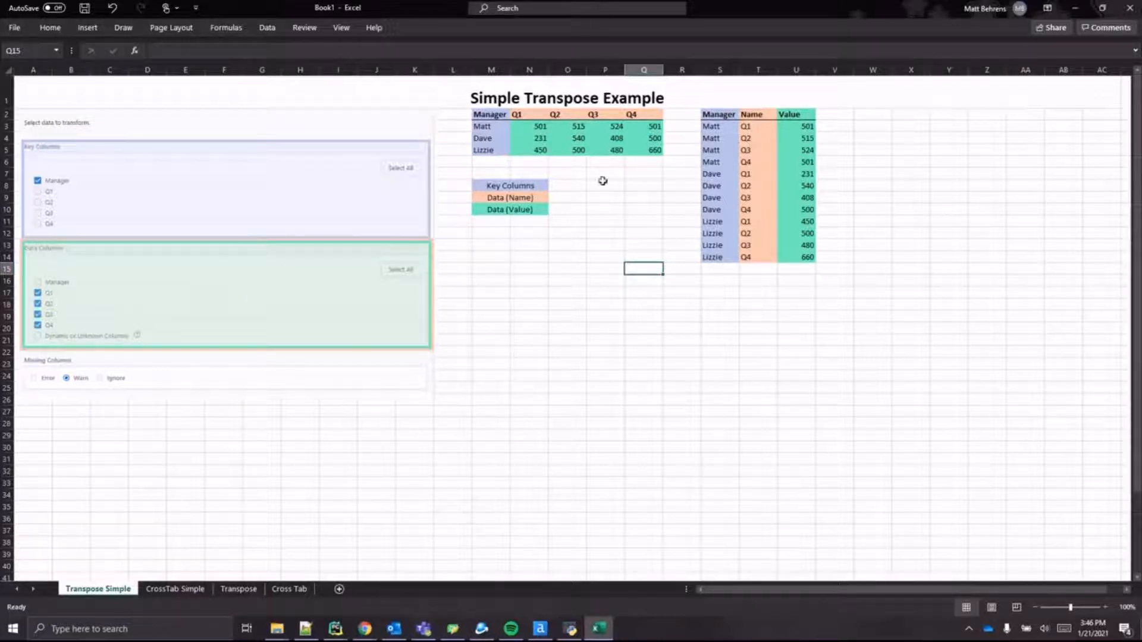
Step: Match the transposed Name and Value headers to the source table's Q1–Q4 headers and its data values in N3:Q5
left_click(751, 114)
left_click(806, 115)
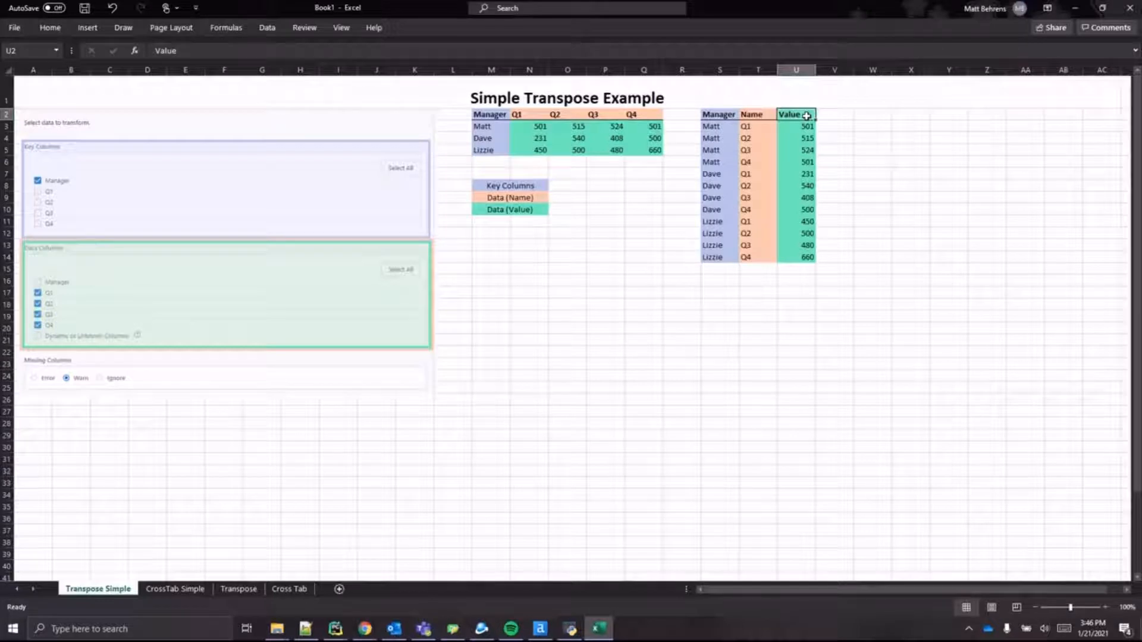
left_click(764, 118)
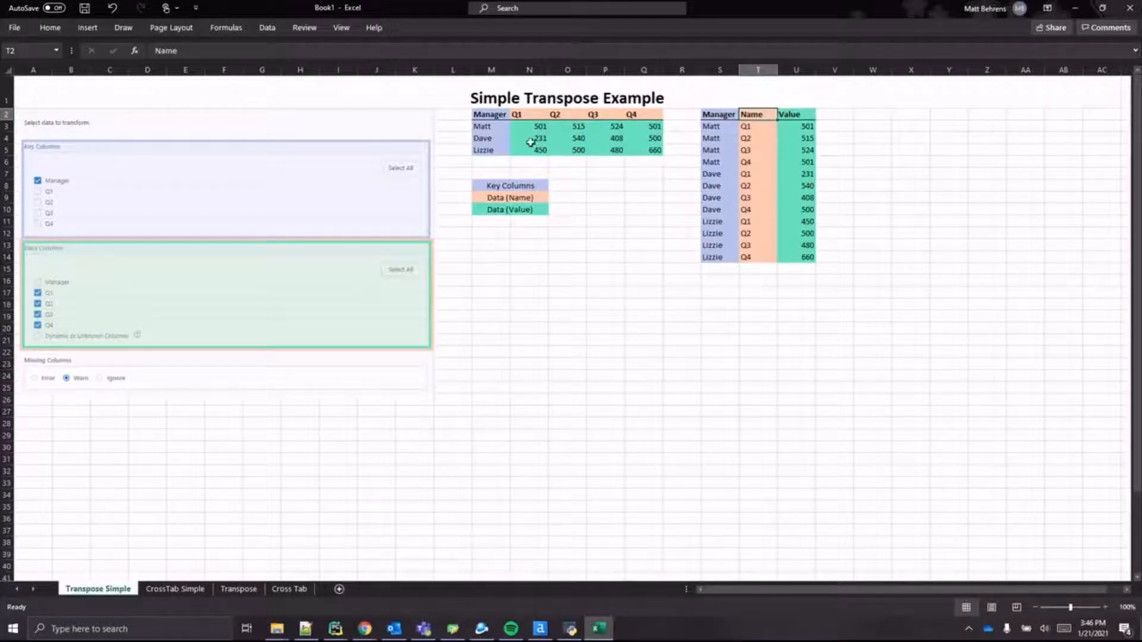
left_click_drag(523, 114, 631, 116)
left_click(788, 114)
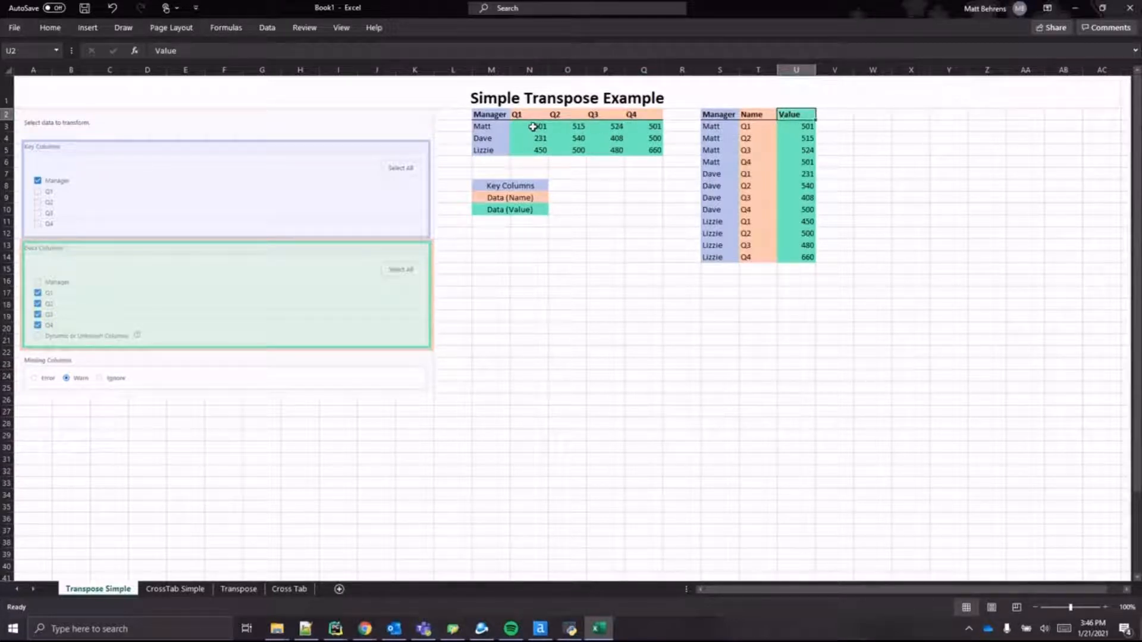
left_click_drag(538, 126, 644, 148)
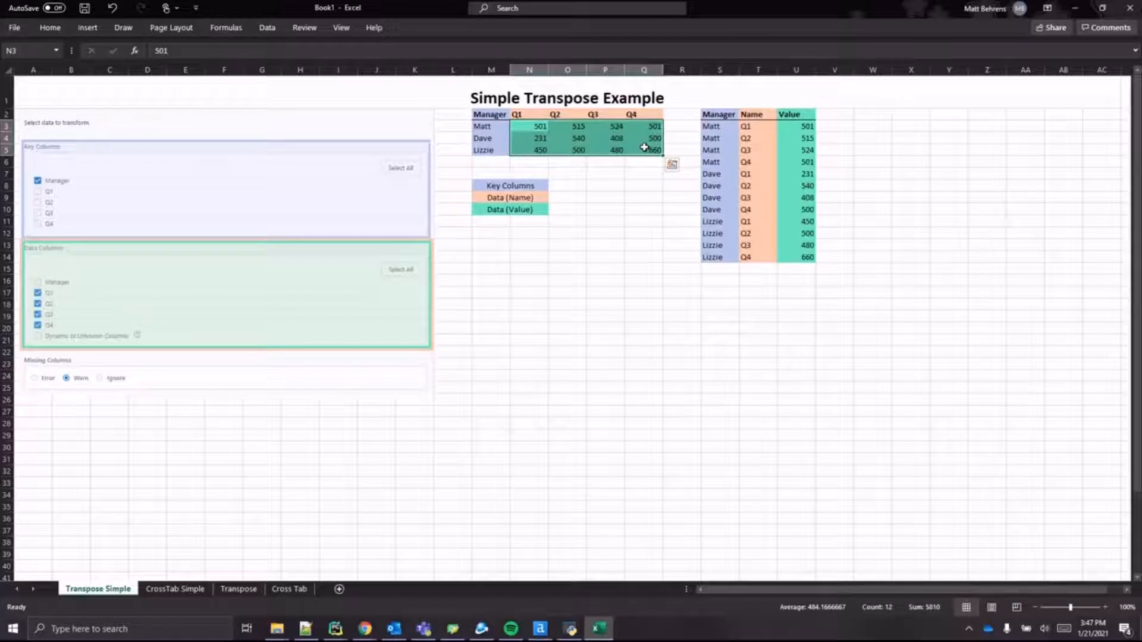
Step: Trace the first manager's Q1 value from the source table to its row in the transposed table
left_click(540, 128)
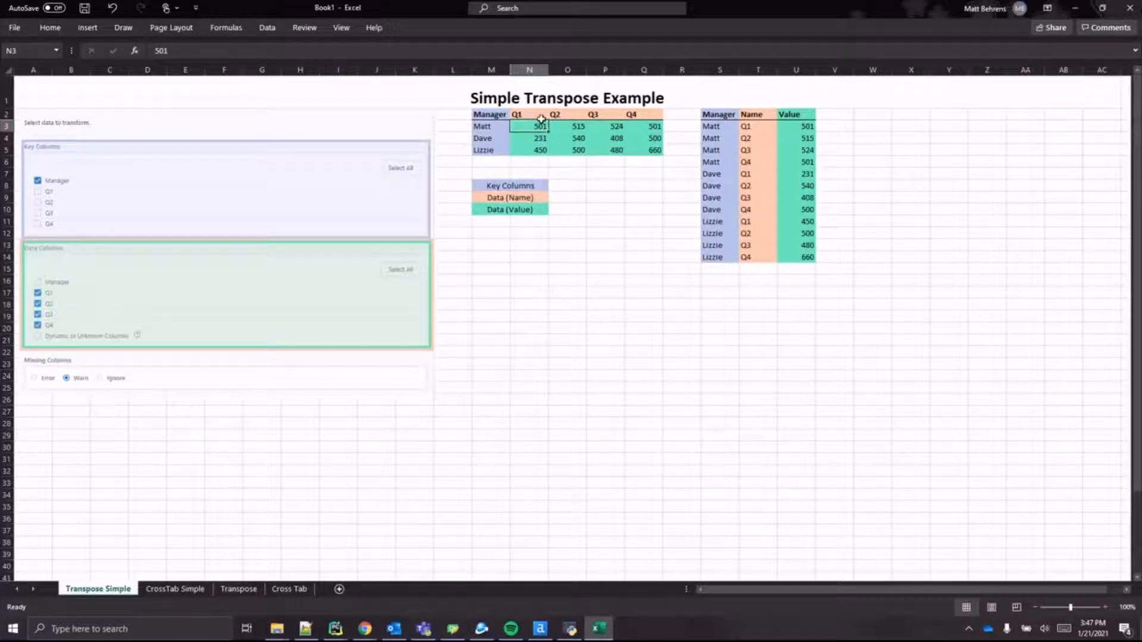
left_click_drag(546, 116, 491, 129)
left_click(492, 130)
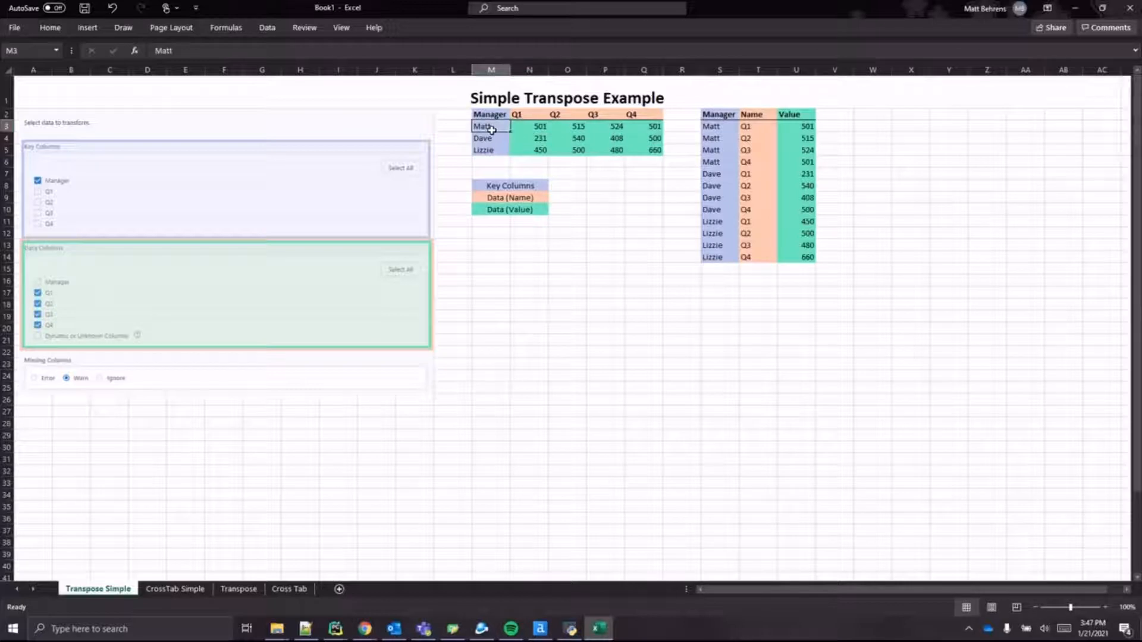
left_click(531, 115)
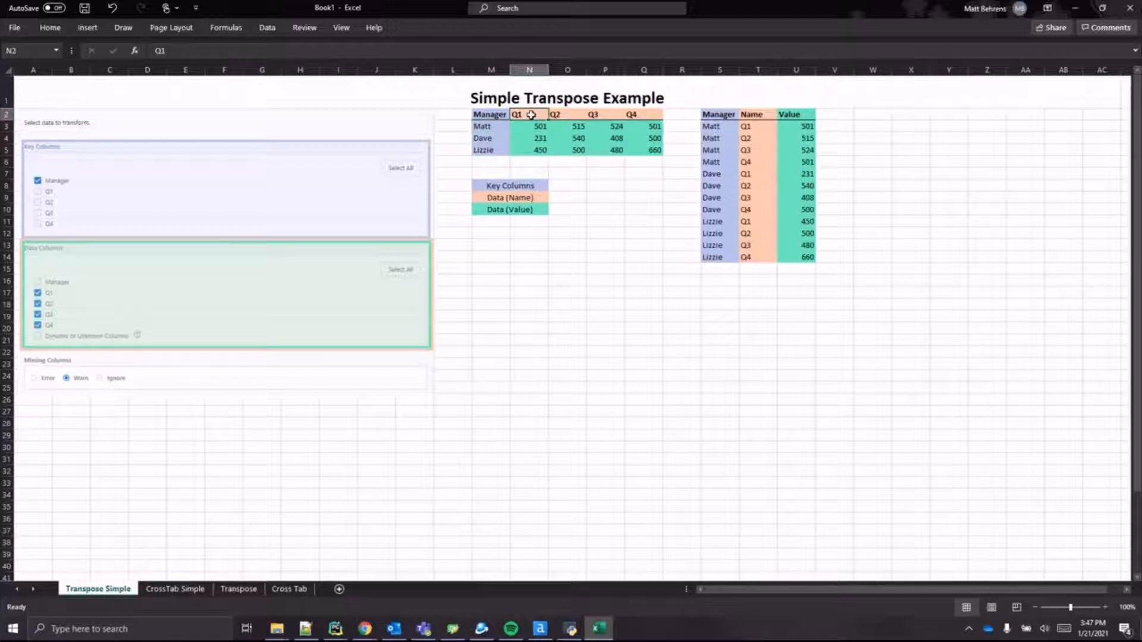
left_click_drag(716, 129, 753, 130)
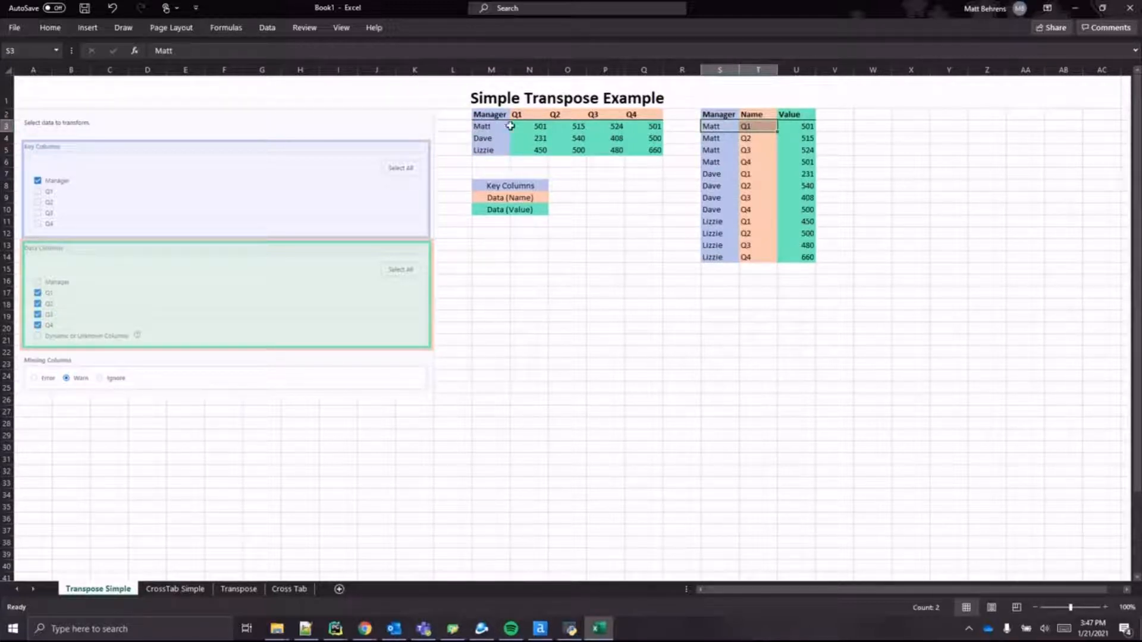
left_click(529, 123)
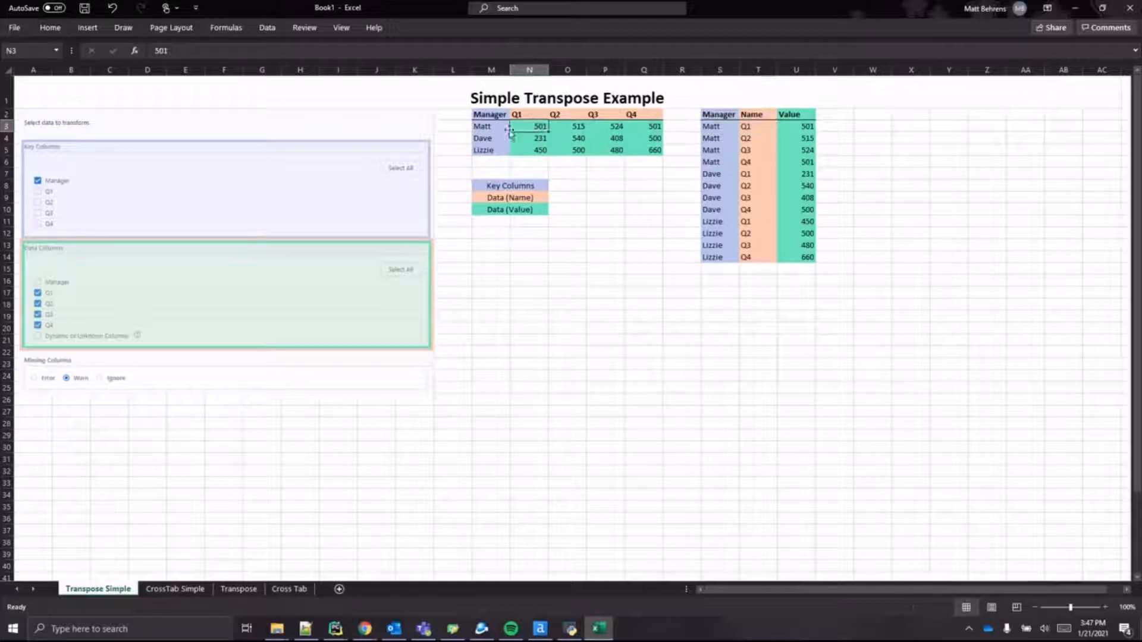
left_click(796, 126)
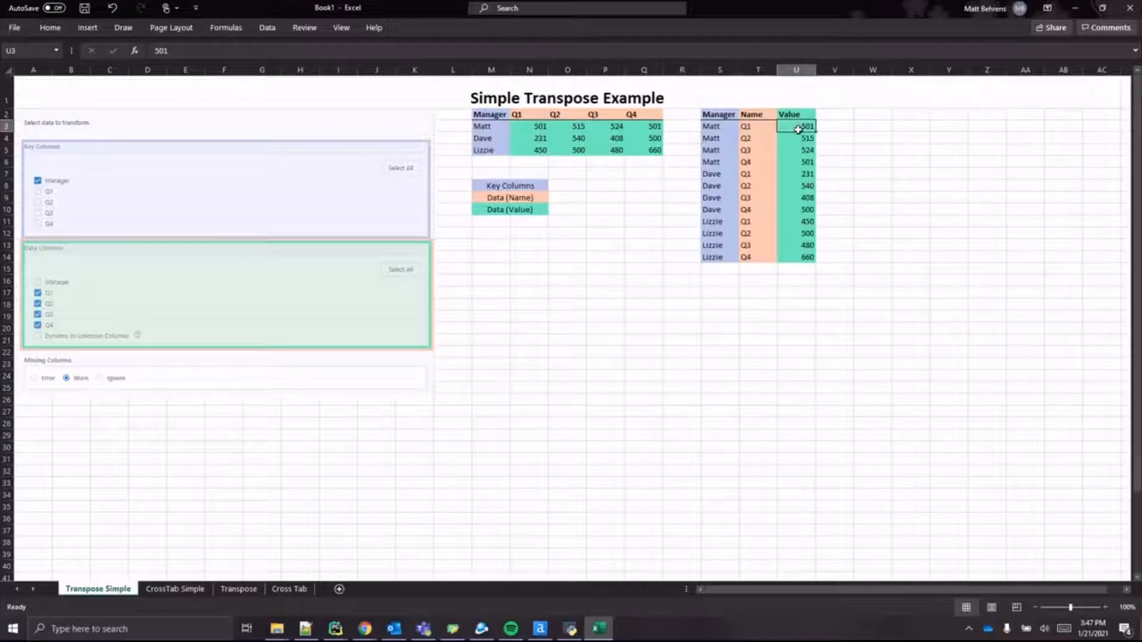
Step: Trace the first manager's Q2 value from the source table to the matching transposed Value cell
left_click(493, 127)
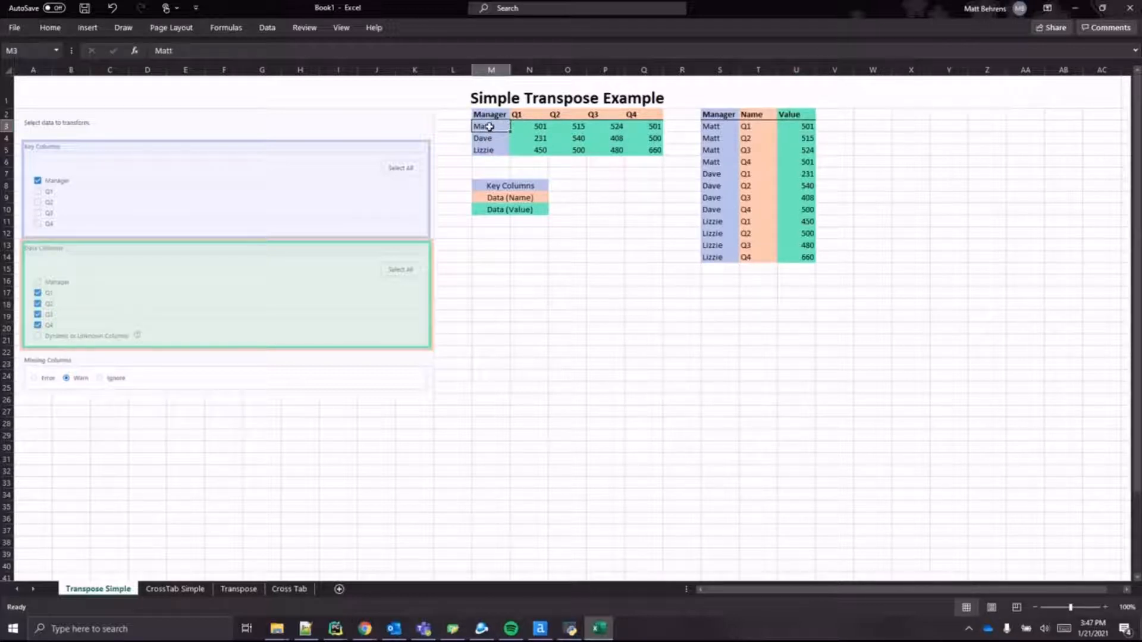
left_click(573, 114)
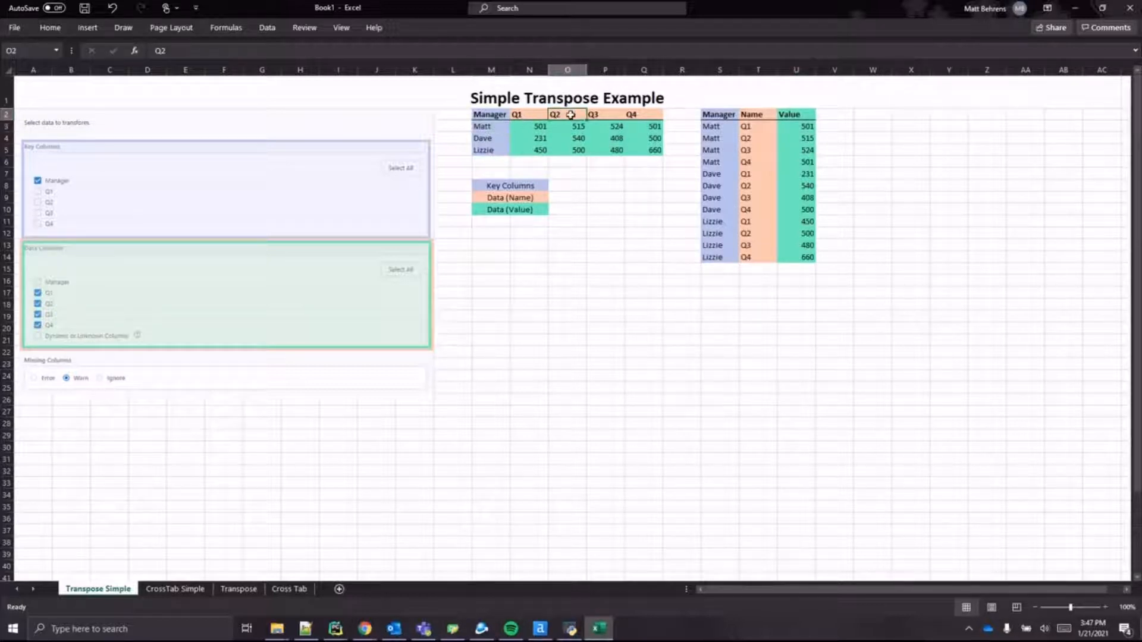
left_click(562, 128)
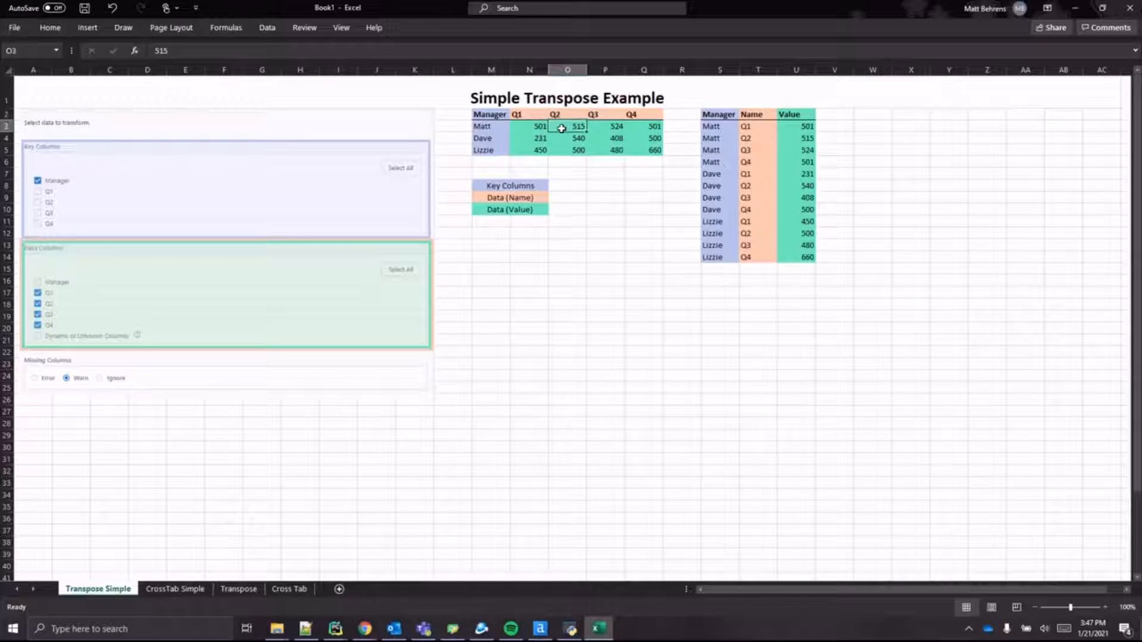
left_click(804, 138)
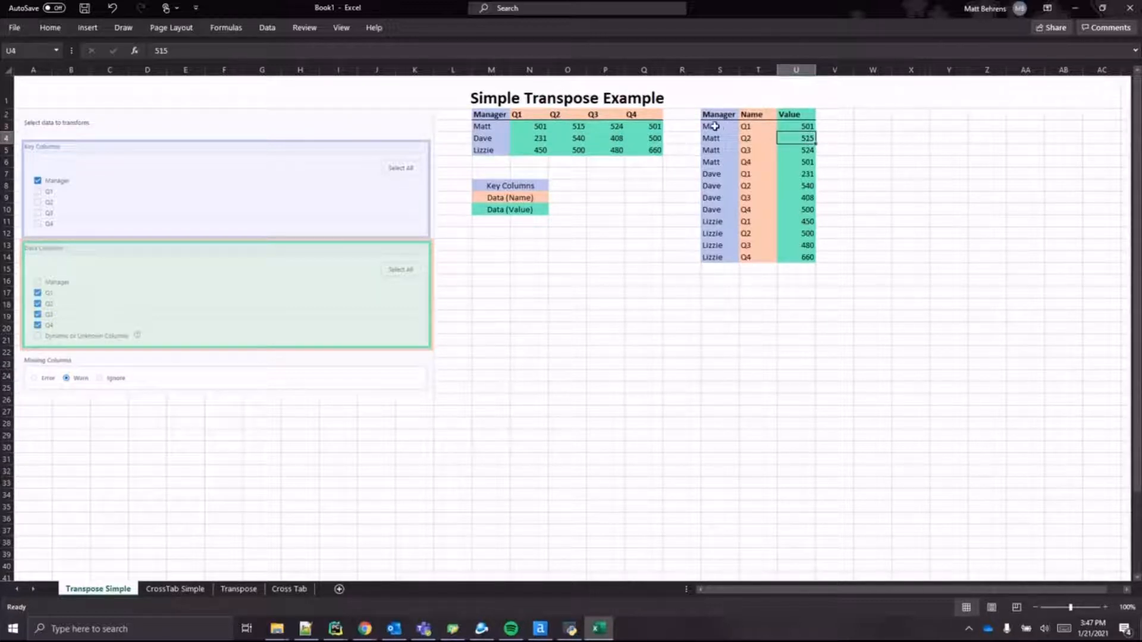
left_click_drag(529, 116, 669, 126)
left_click(492, 128)
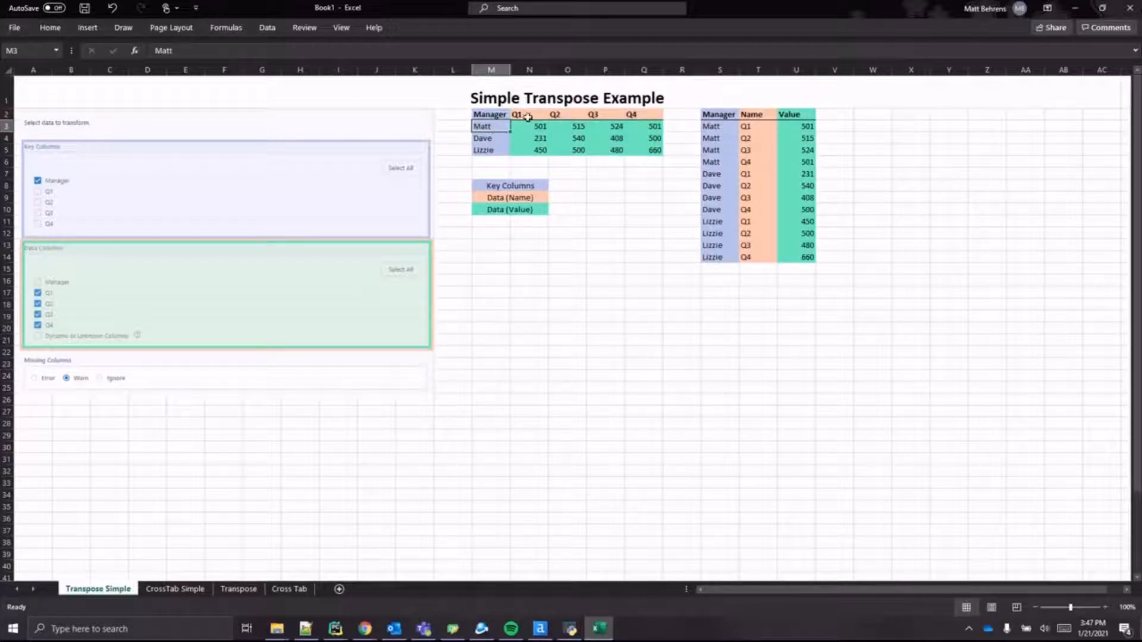
Step: Compare the second manager's quarterly values in the source table with that manager's rows S7:U10 in the transposed table
left_click(494, 139)
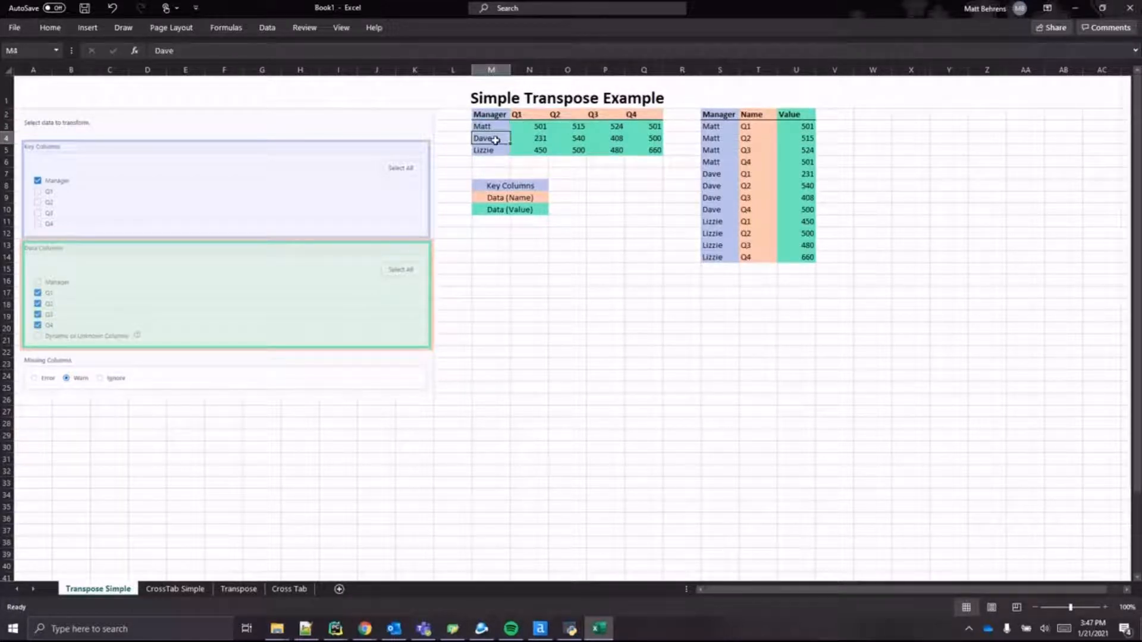
left_click_drag(726, 173, 798, 209)
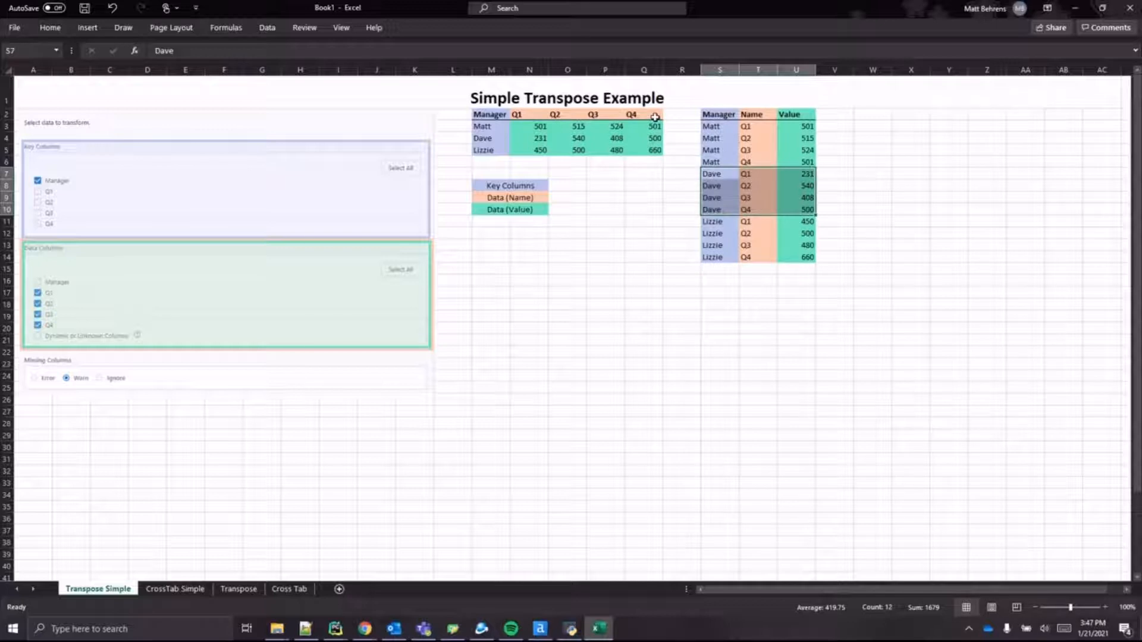
left_click_drag(529, 138, 636, 141)
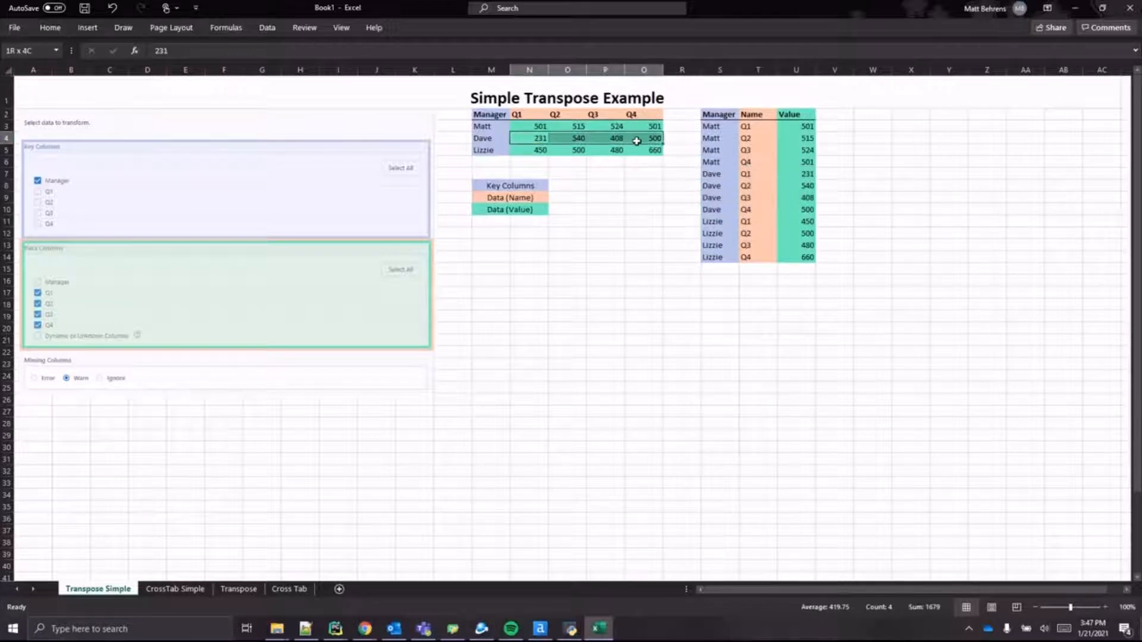
left_click_drag(798, 173, 791, 212)
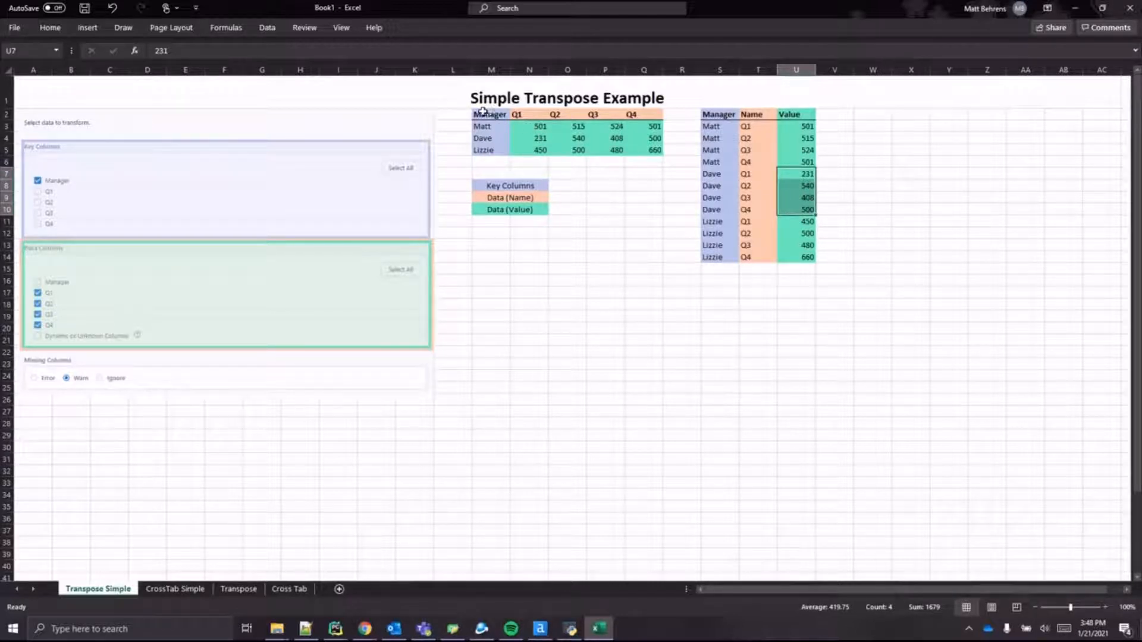
left_click_drag(499, 116, 629, 123)
left_click(629, 123)
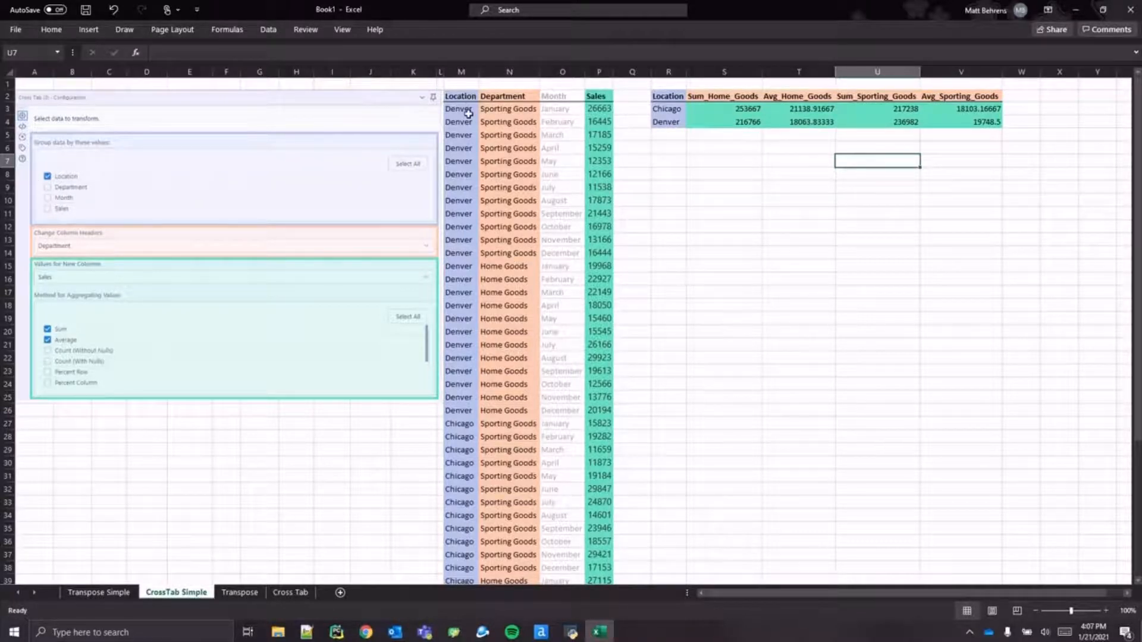
Step: On the CrossTab Simple sheet, compare the source Location and Department columns with the Chicago and Denver rows of the cross-tab output
left_click_drag(468, 112, 464, 491)
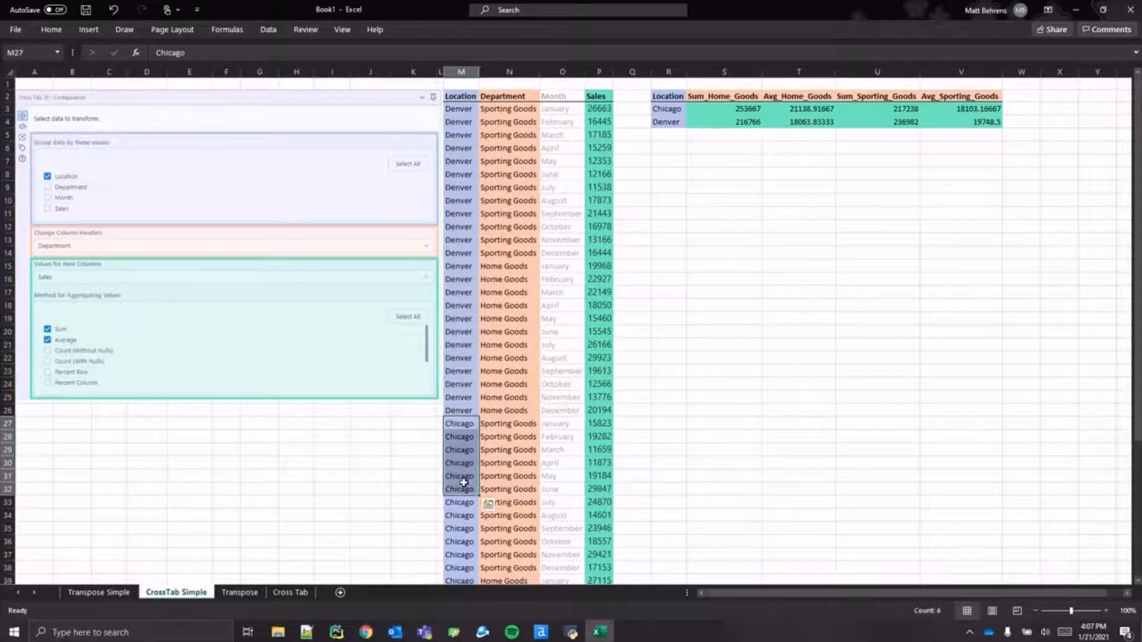
left_click(462, 488)
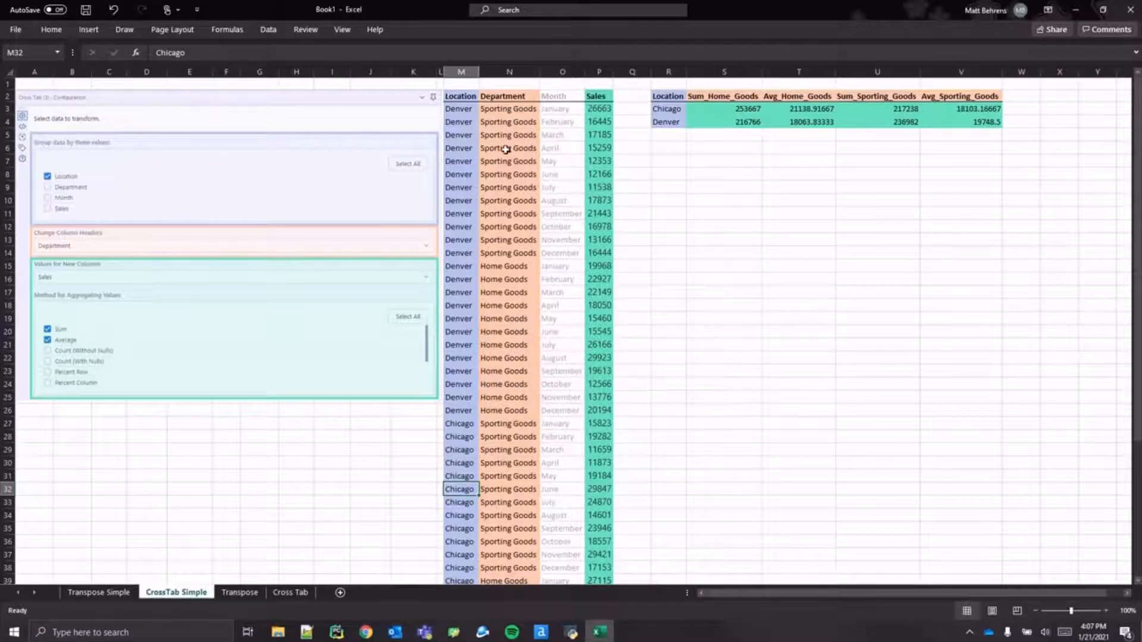
left_click(671, 110)
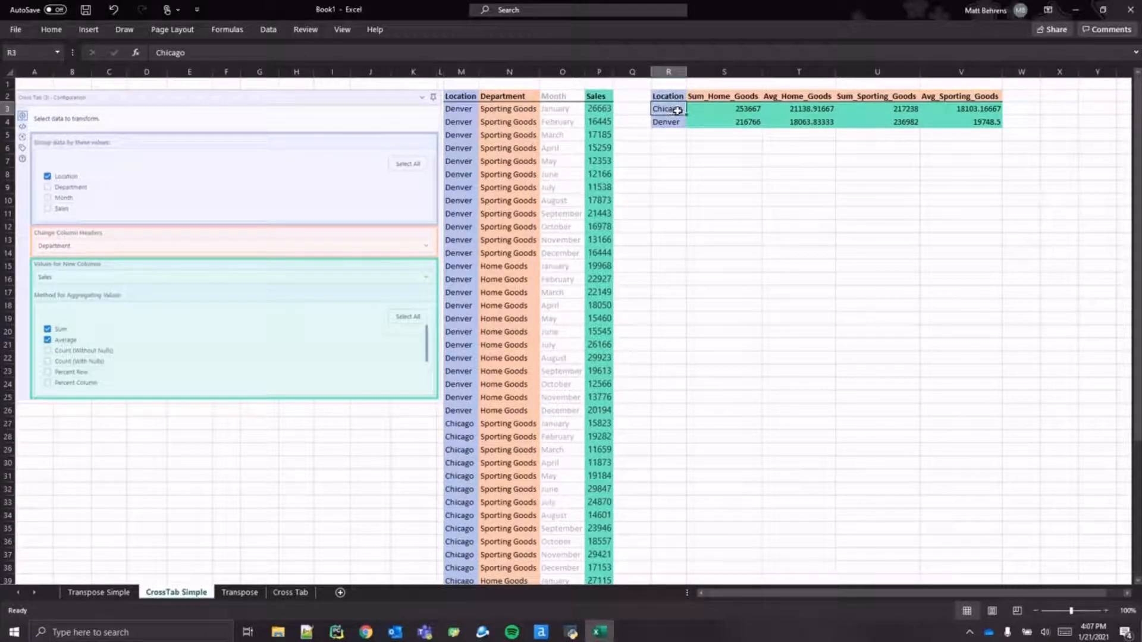
left_click(673, 123)
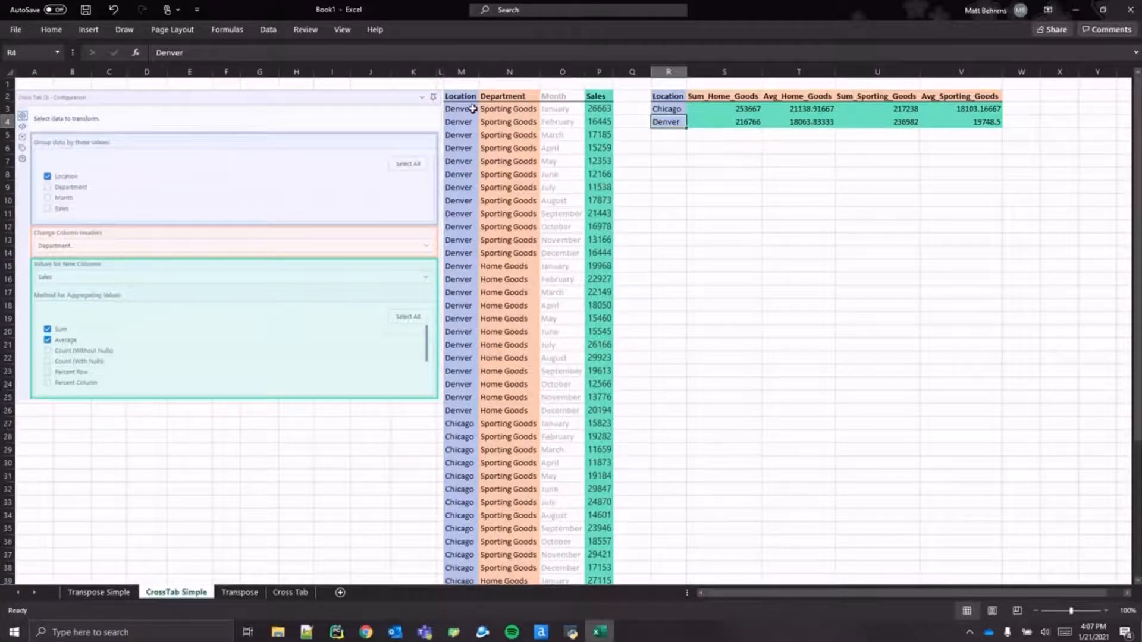
left_click_drag(469, 109, 465, 142)
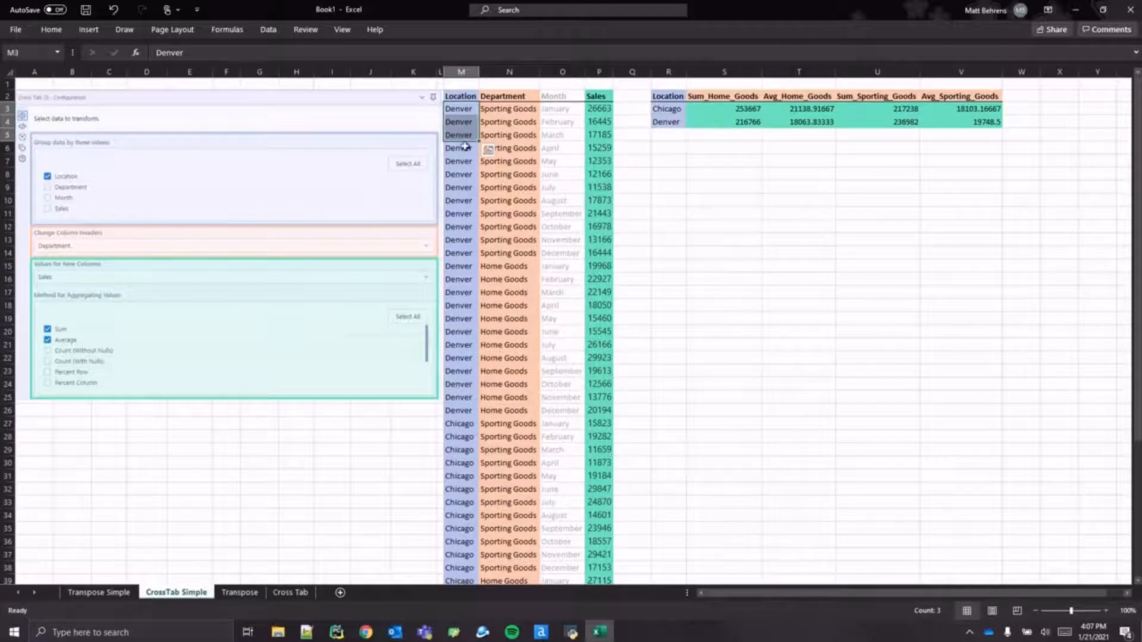
left_click(456, 184)
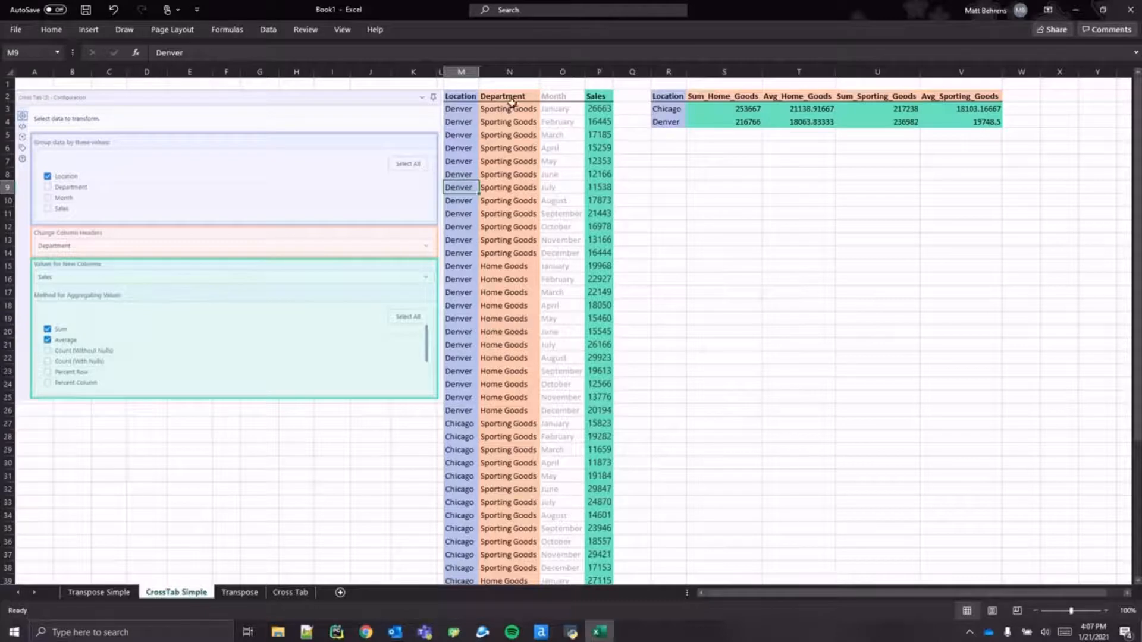
left_click_drag(508, 109, 512, 154)
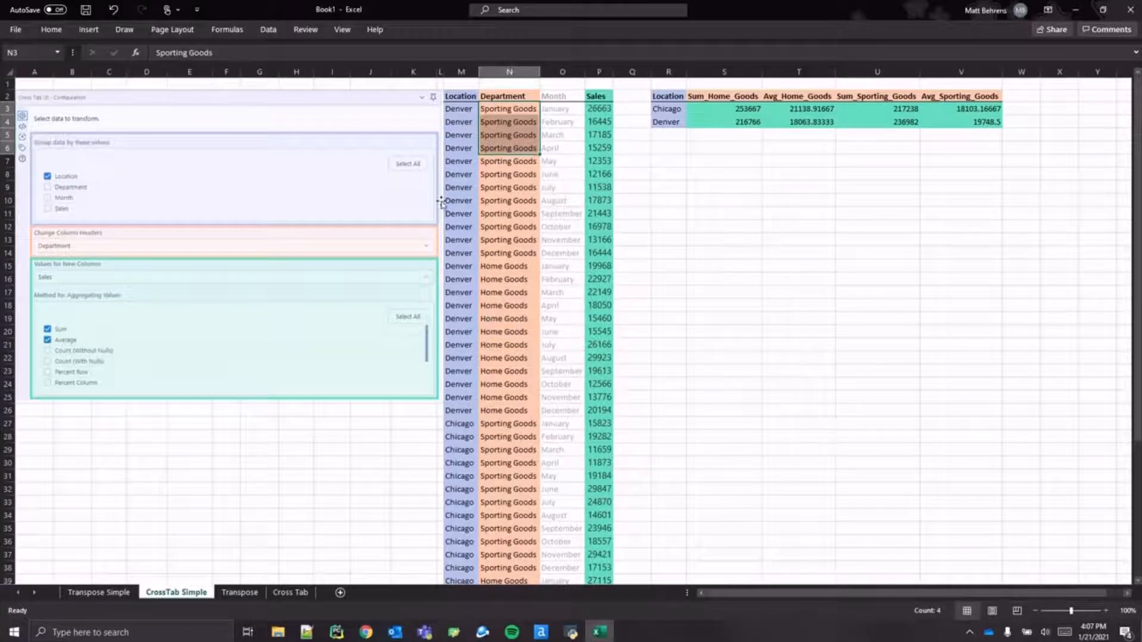
left_click(504, 173)
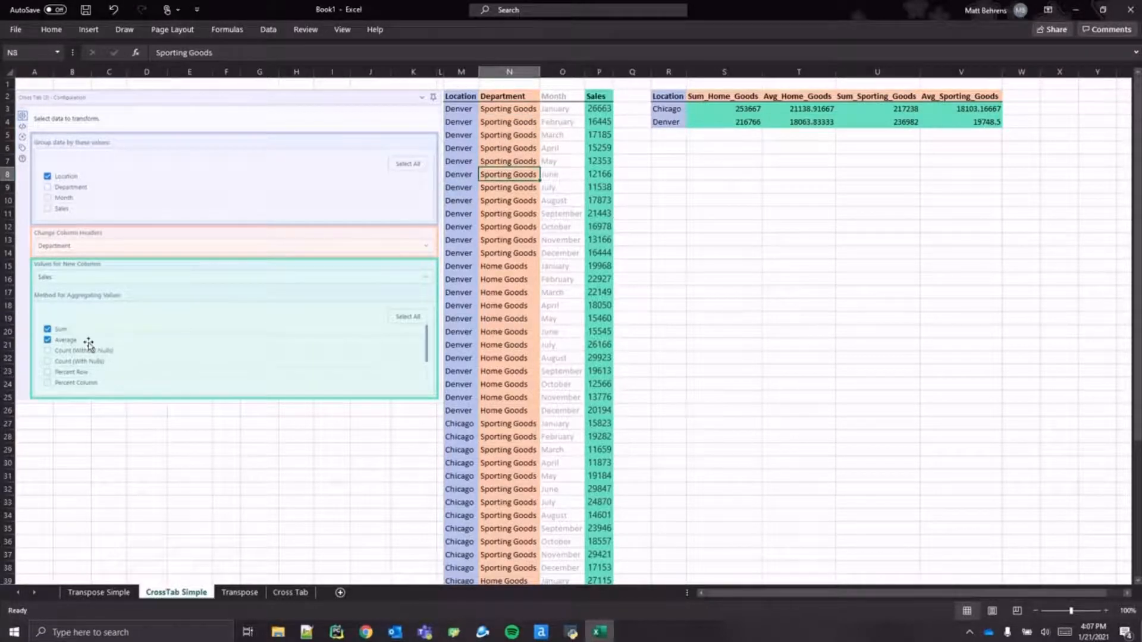
Step: Compare the four sum and average headers of the cross-tab output with the Sporting Goods and Home Goods entries in the source Department column
left_click(722, 98)
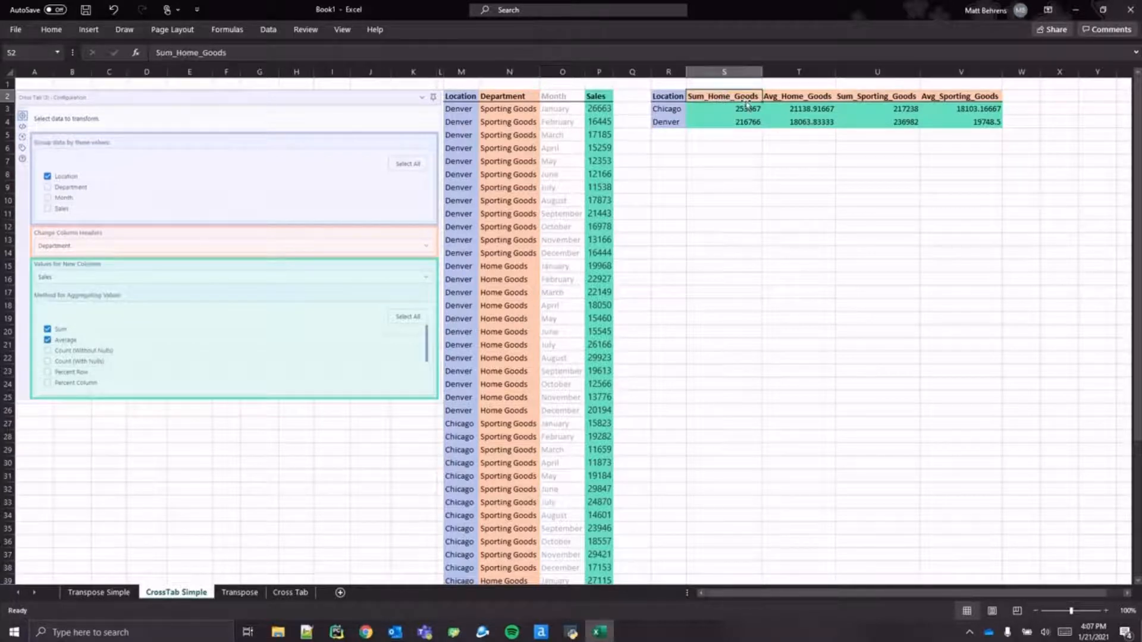
left_click(800, 99)
left_click(869, 98)
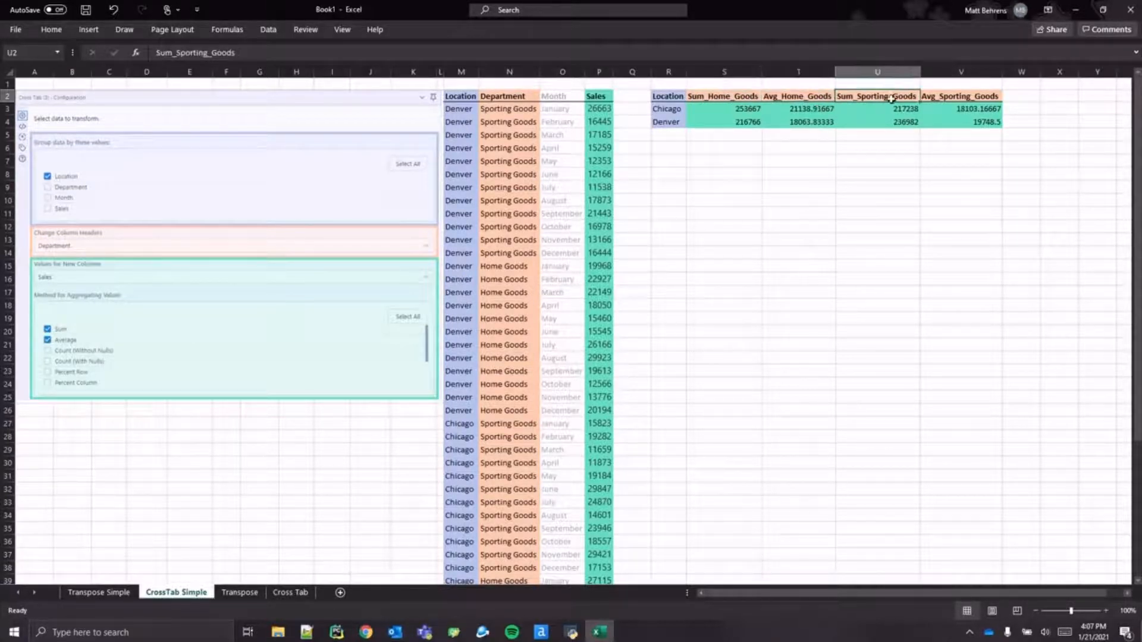
left_click(964, 99)
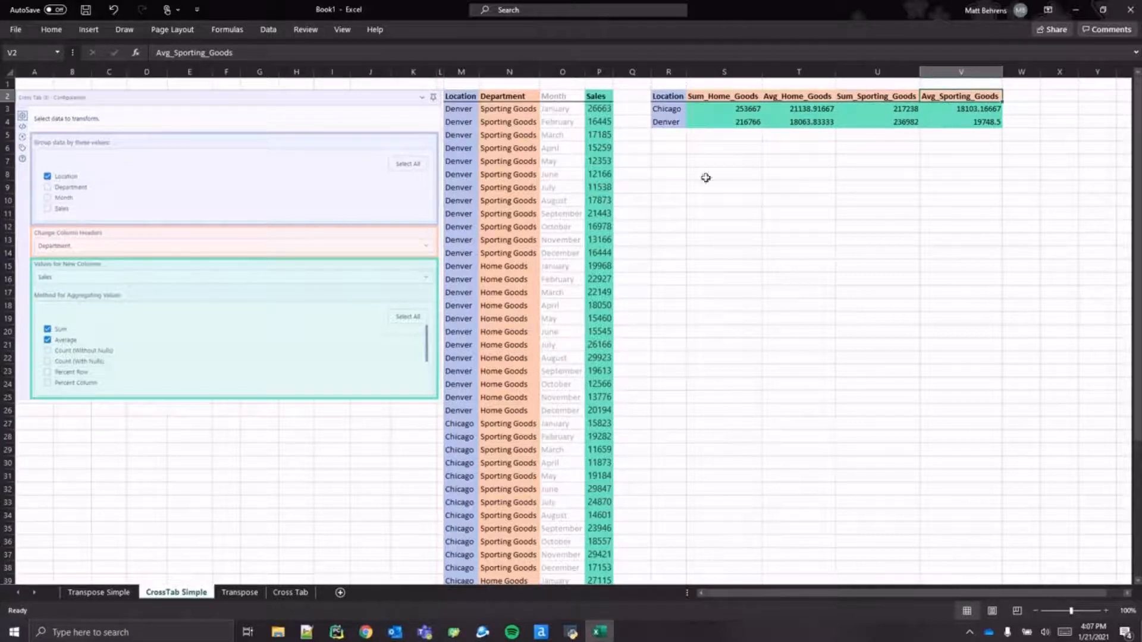
left_click_drag(521, 123, 521, 163)
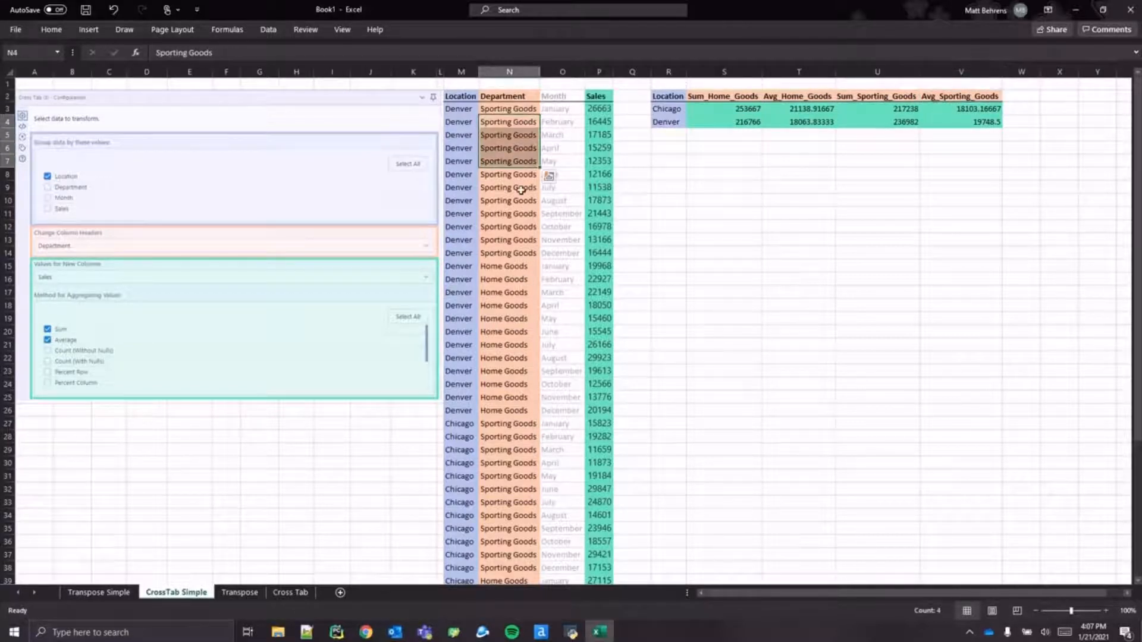
left_click(515, 171)
left_click(512, 277)
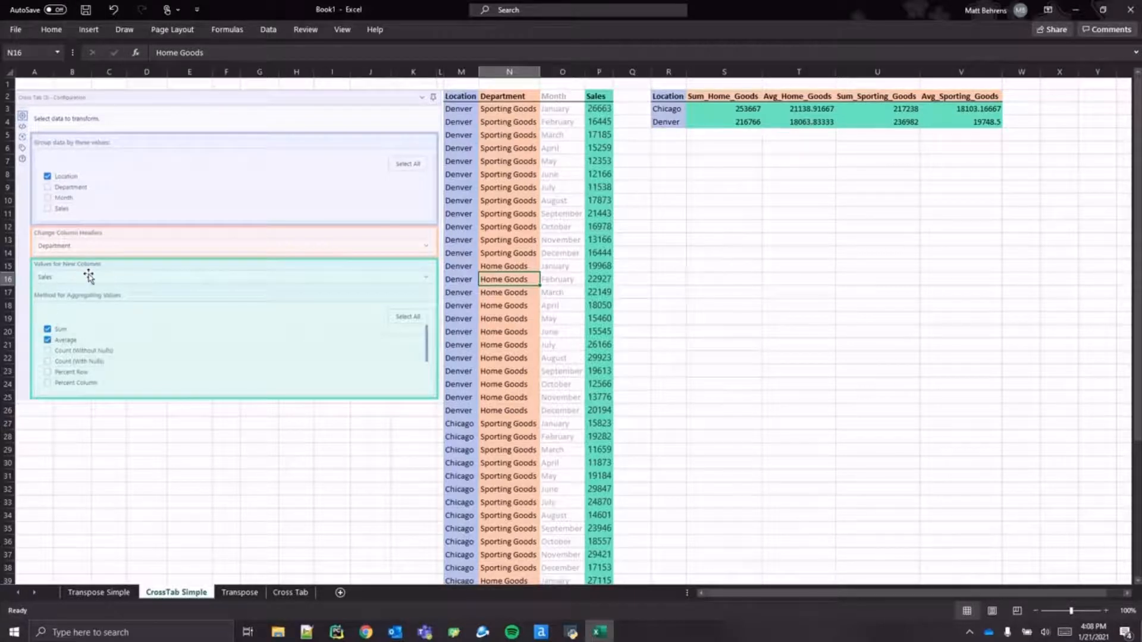
Step: Relate the source Sales values to the Chicago and Denver cells under Sum_Home_Goods in the cross-tab output
left_click(605, 109)
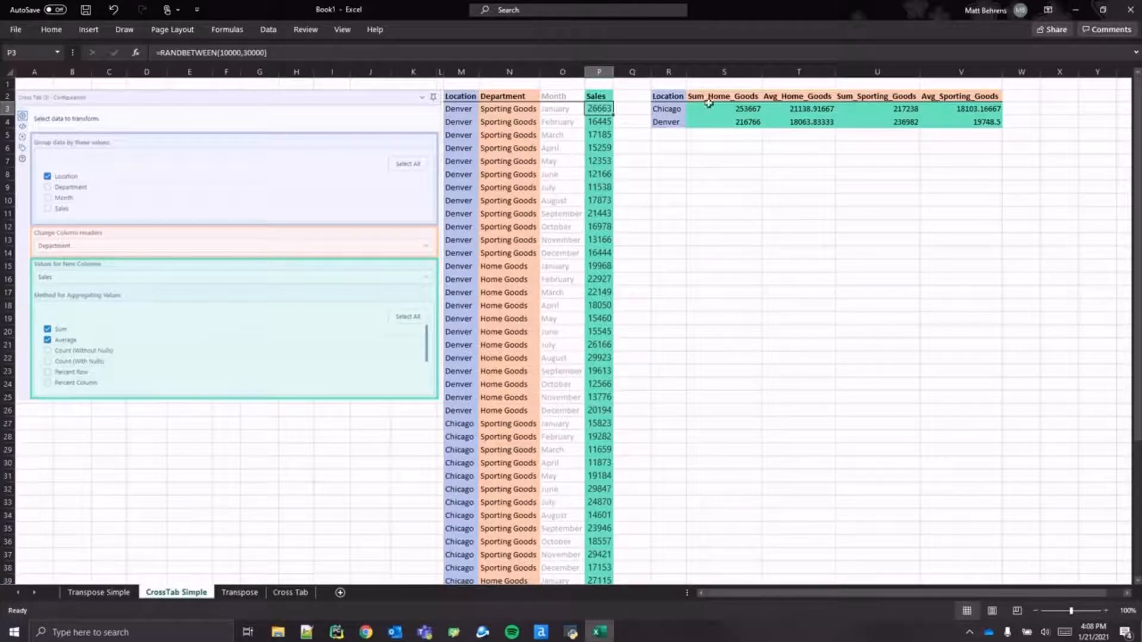
left_click(671, 110)
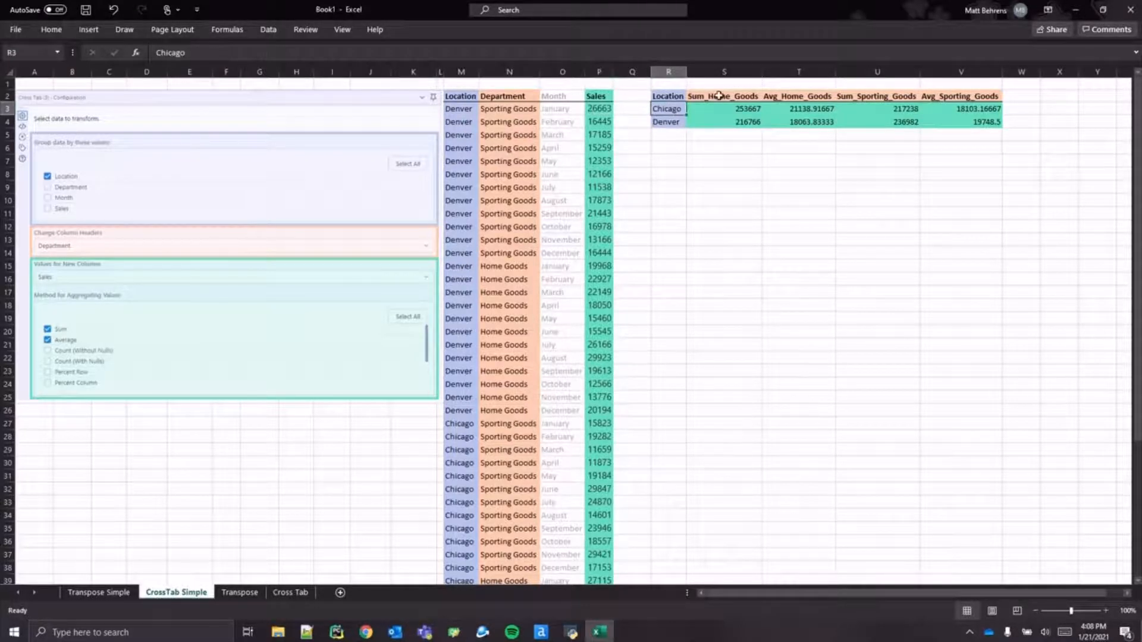
left_click(738, 110)
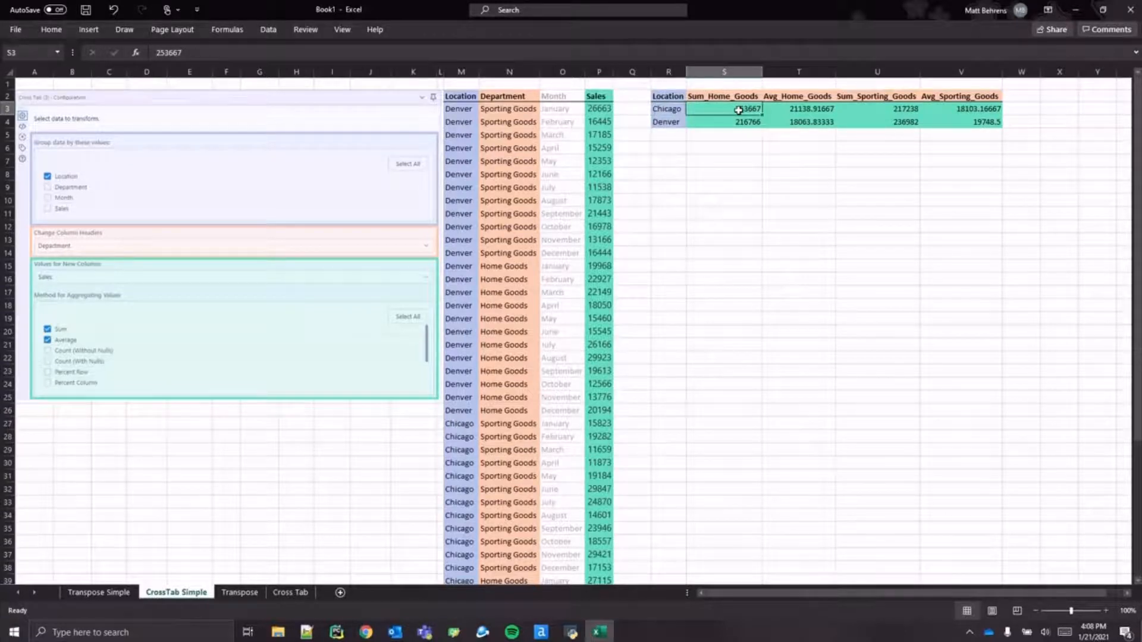
left_click(736, 98)
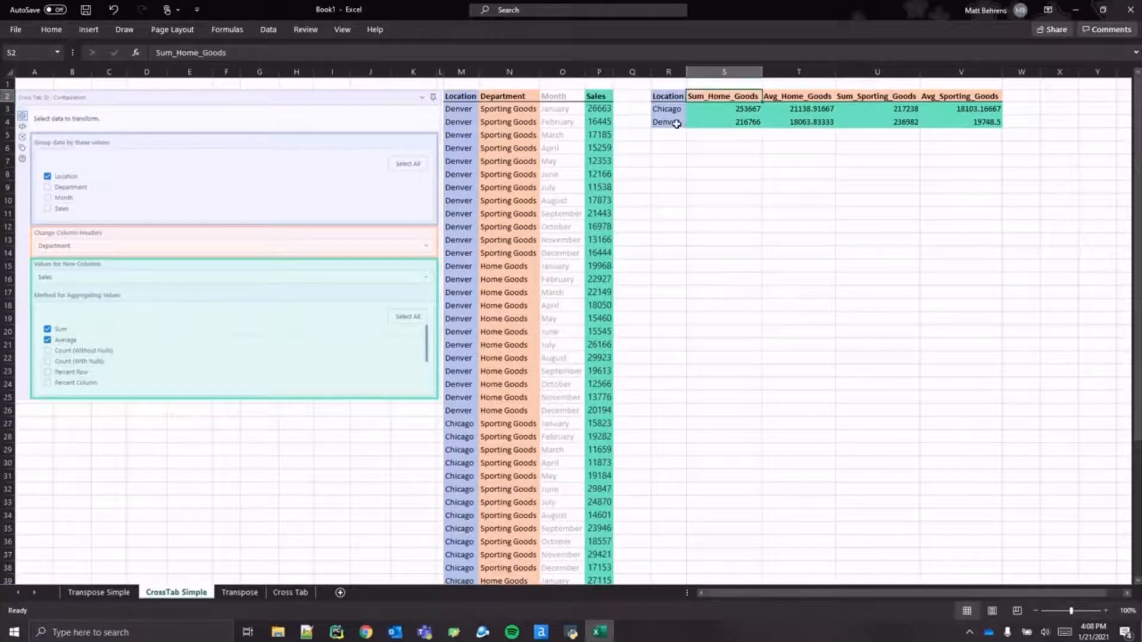
left_click(676, 124)
left_click(729, 122)
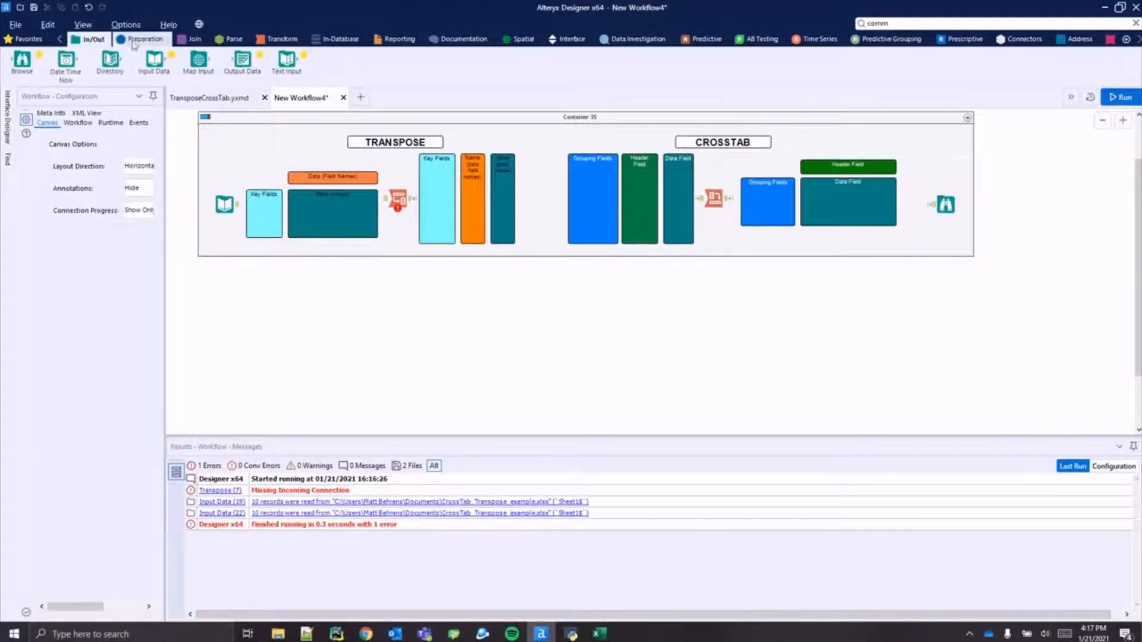
Step: In Alteryx Designer, add an Input Data tool below the container and connect it to Sheet1 of CrossTab_Transpose_example.xlsx
left_click_drag(157, 57, 288, 330)
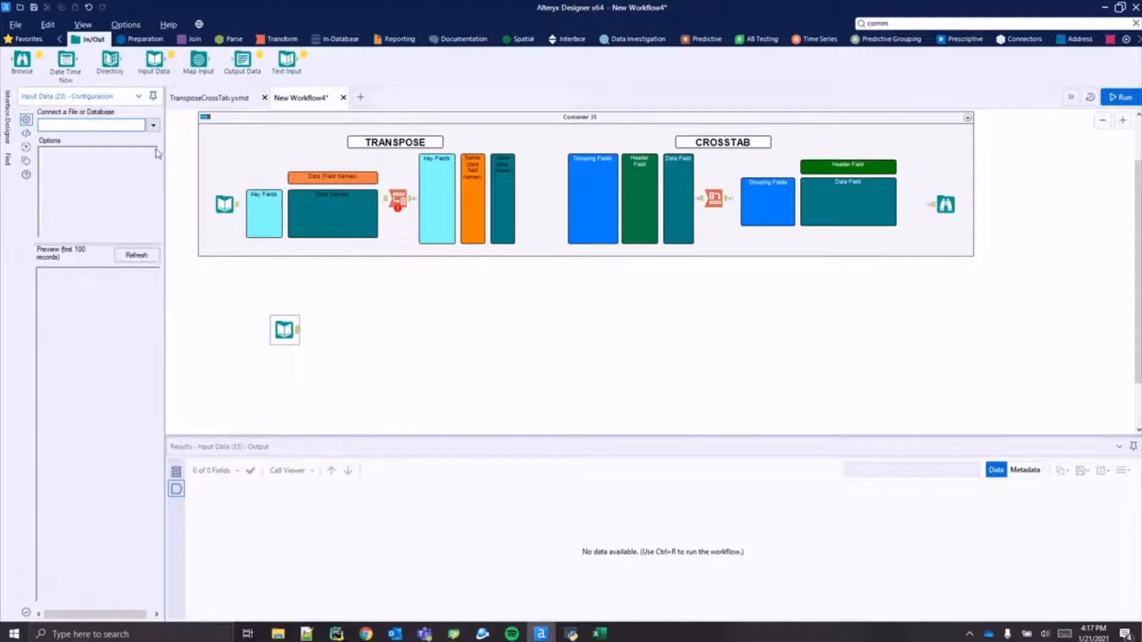
left_click(154, 125)
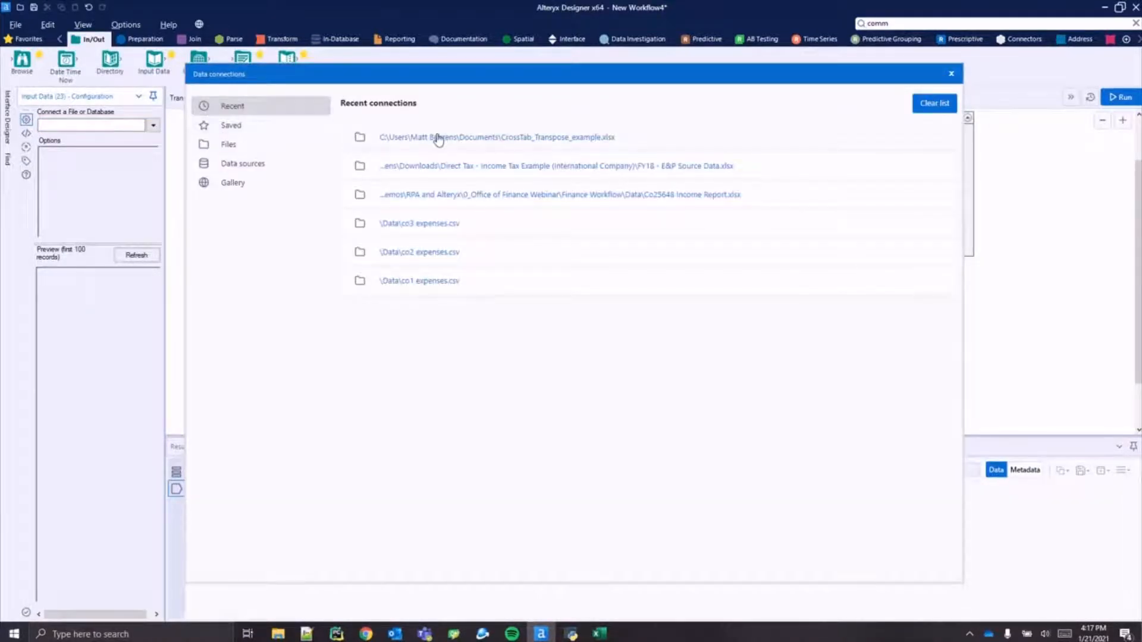
left_click(440, 138)
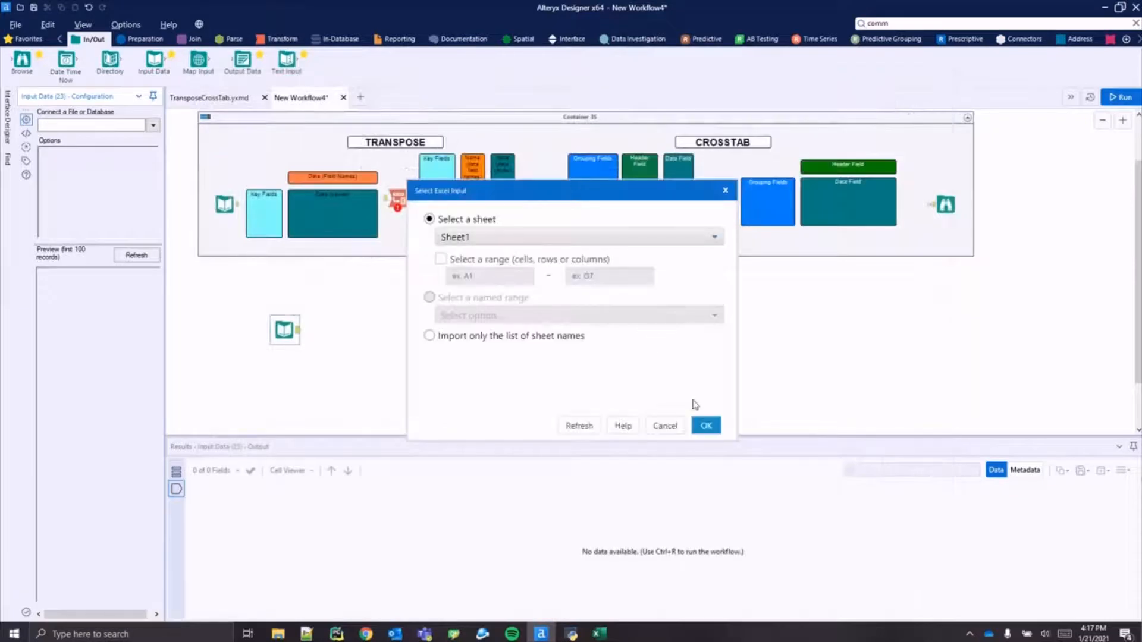
left_click(706, 426)
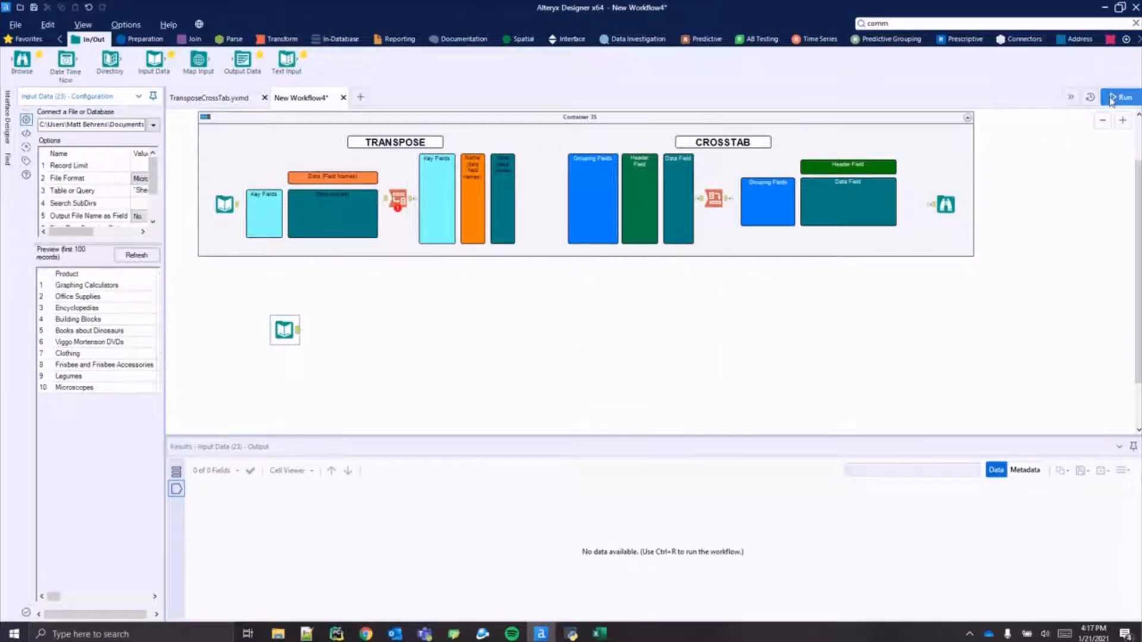
Step: Run the workflow and show the new Input Data tool's output in an enlarged results area
left_click(1062, 151)
key("ctrl+r")
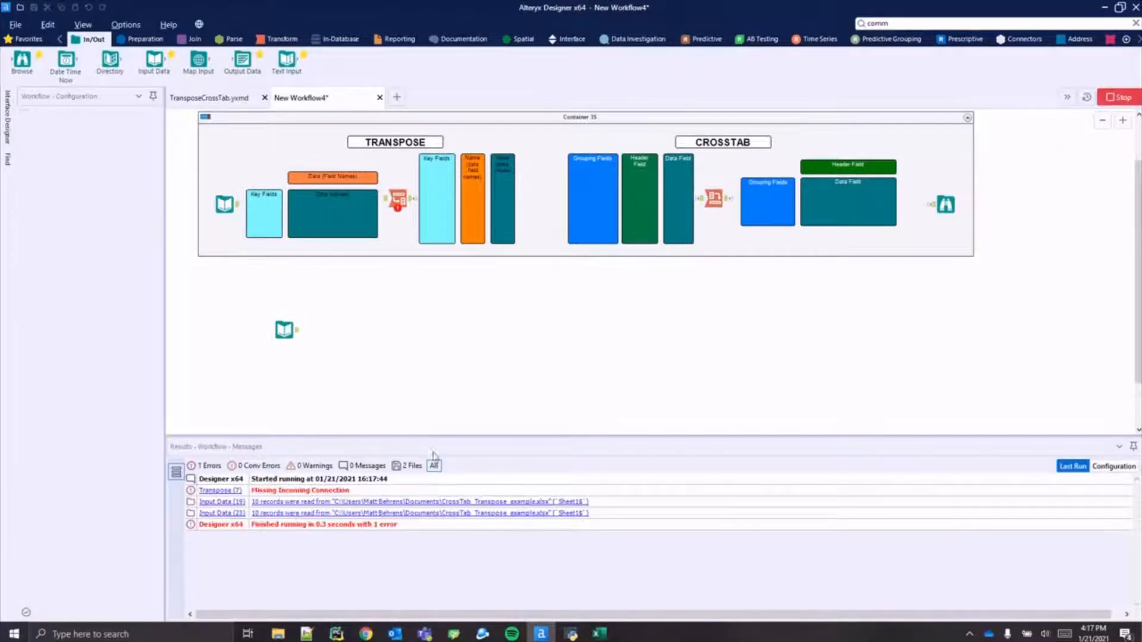
left_click(298, 334)
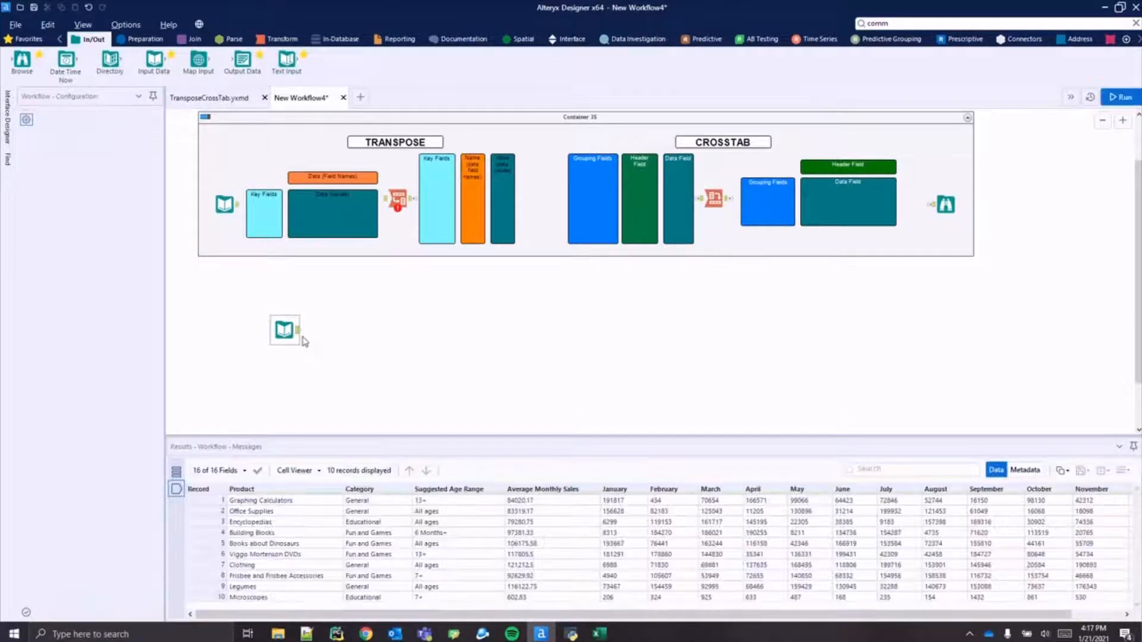
left_click_drag(469, 442, 466, 355)
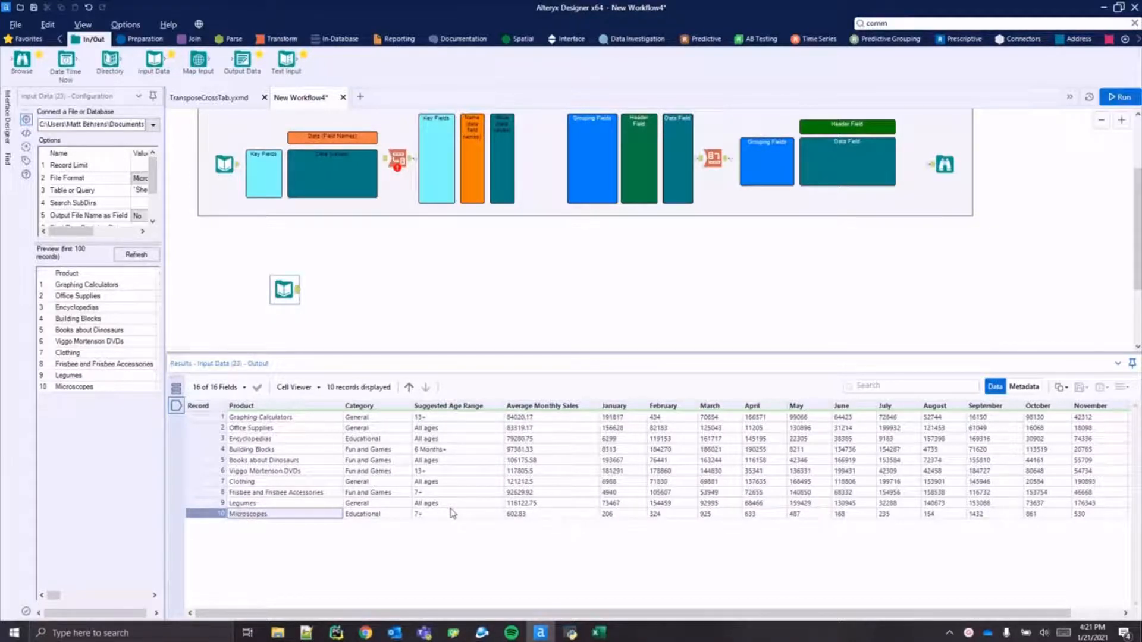
Step: Examine the input data's monthly sales columns through December and its Category and Suggested Age Range columns
left_click_drag(538, 616, 589, 615)
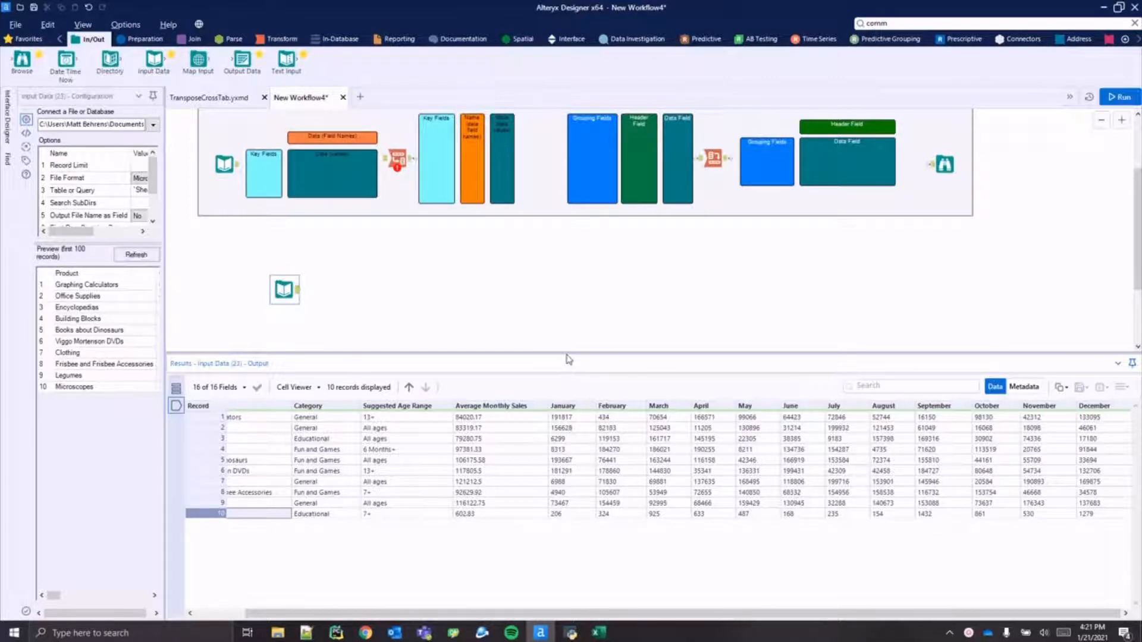
scroll(571, 613, "left", 2)
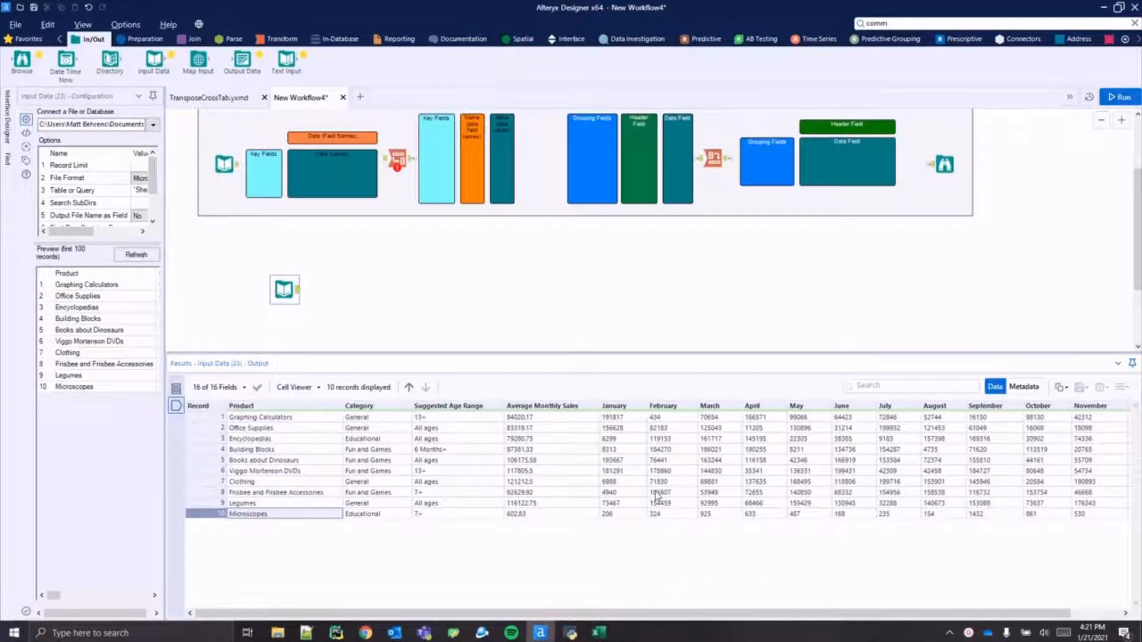
left_click(379, 428)
left_click(433, 429)
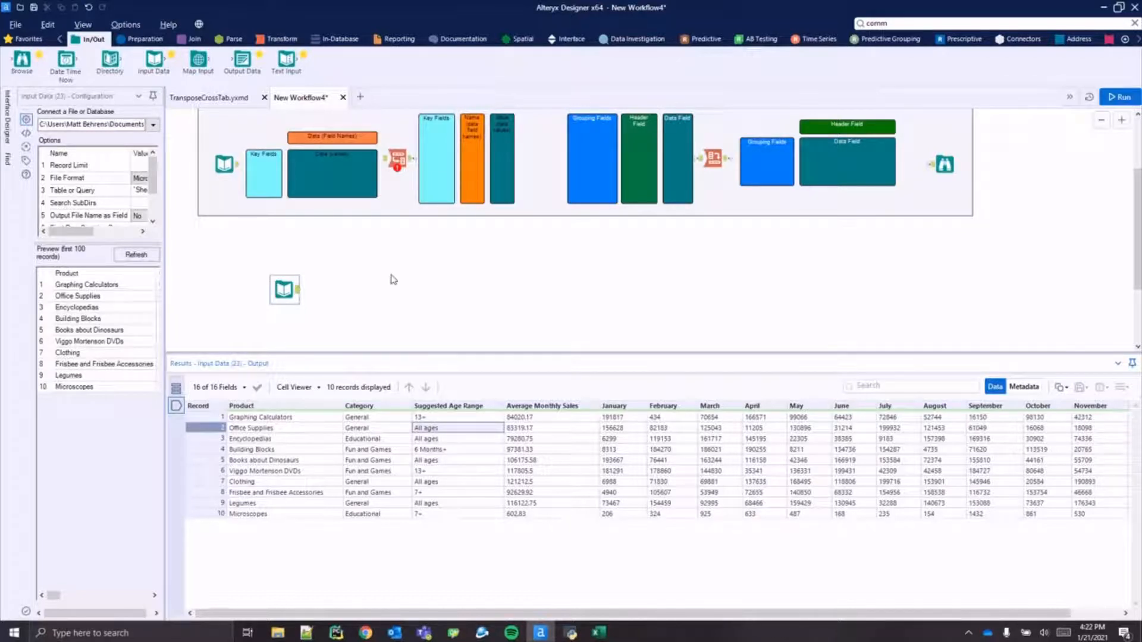
Step: Add a Transpose tool connected to the new Input Data tool and widen its configuration area
left_click(275, 42)
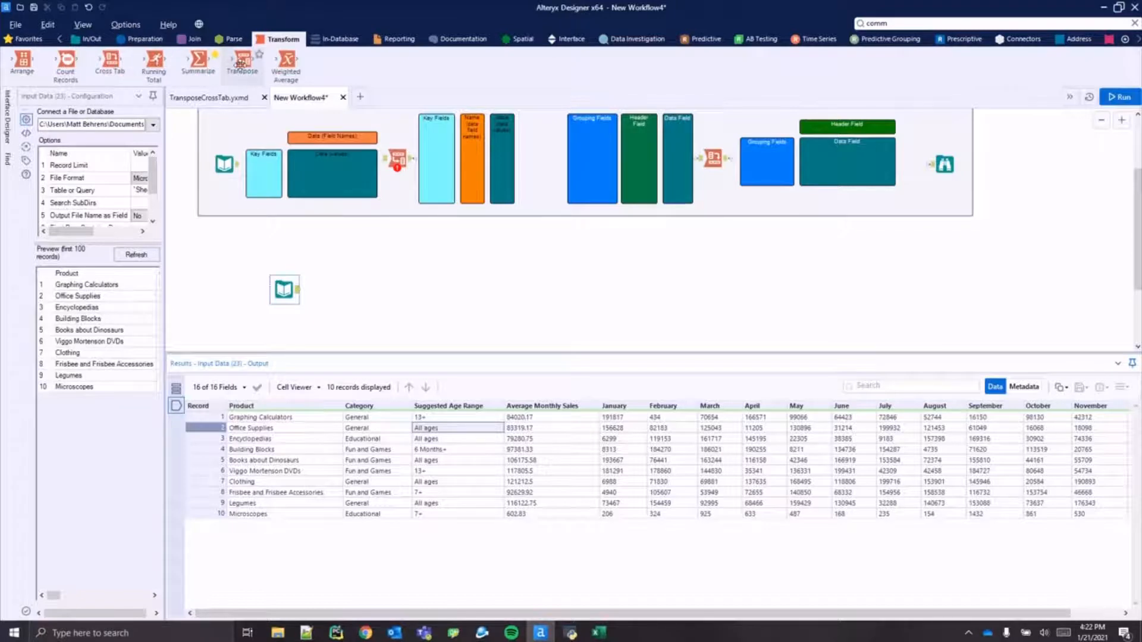
left_click_drag(242, 60, 362, 289)
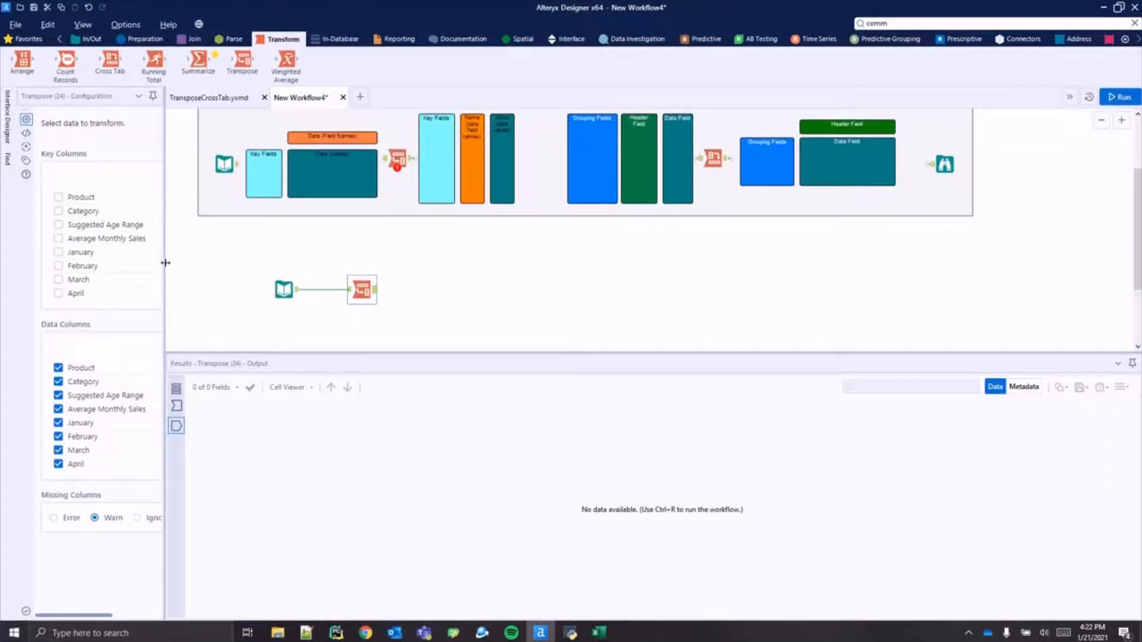
left_click_drag(165, 231, 284, 236)
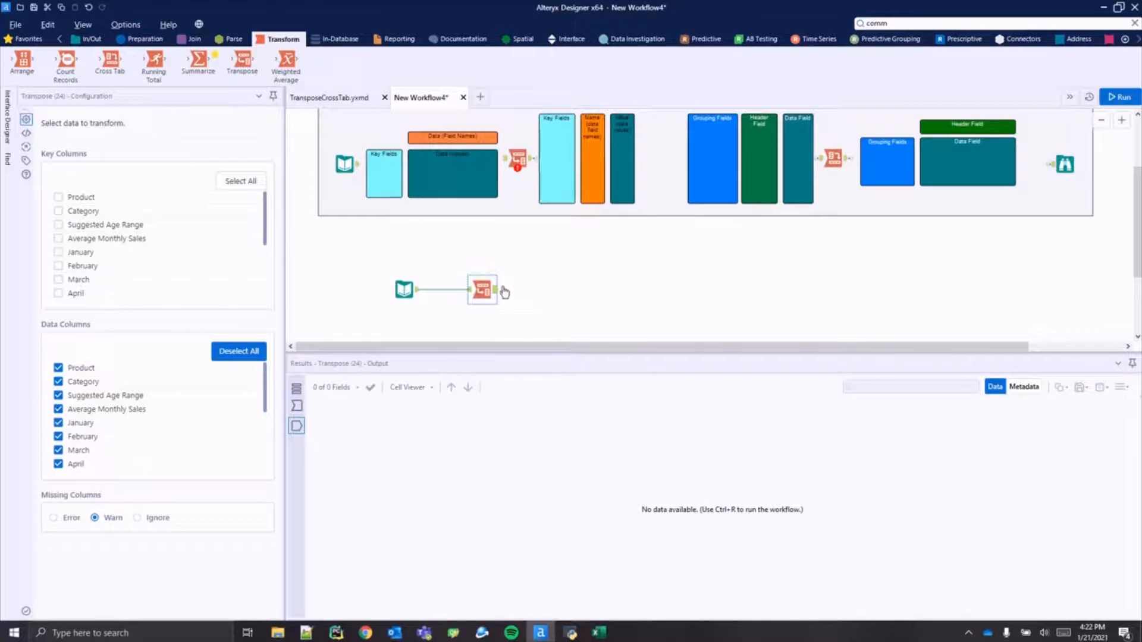
Step: Set Category and Suggested Age Range as the Transpose key columns, with only January through December as data columns
left_click(83, 214)
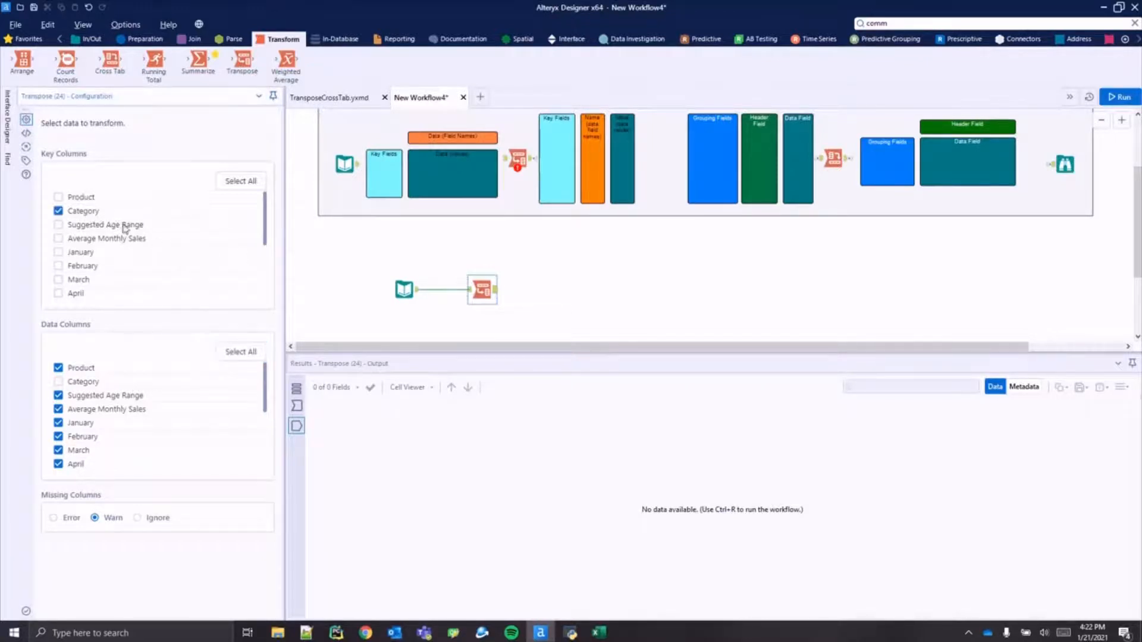
left_click(118, 229)
mouse_move(267, 376)
left_mouse_down()
mouse_move(263, 435)
mouse_move(268, 369)
left_mouse_up()
Step: Run the workflow and show the new Transpose tool's output in a taller results area
left_click(1119, 100)
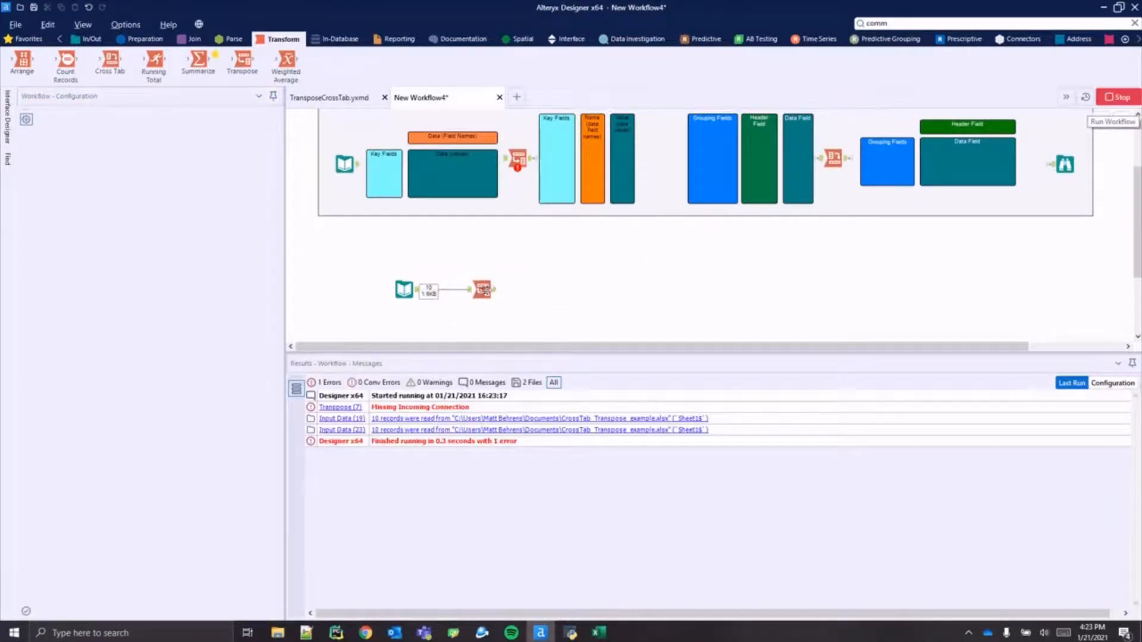
left_click(474, 291)
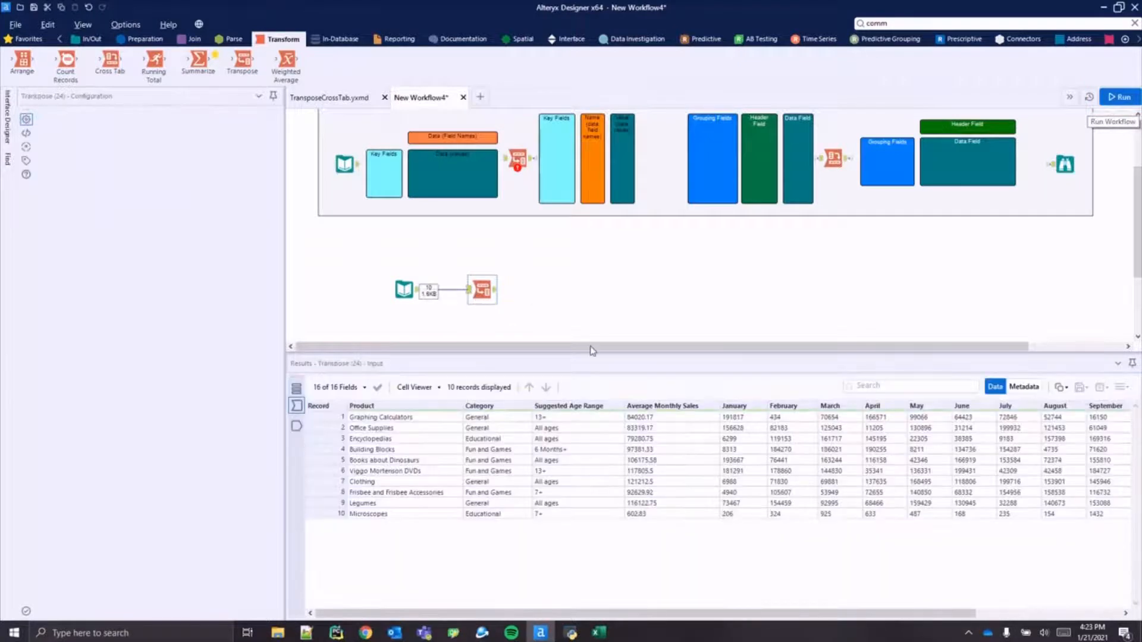
left_click_drag(565, 614, 540, 614)
left_click(493, 295)
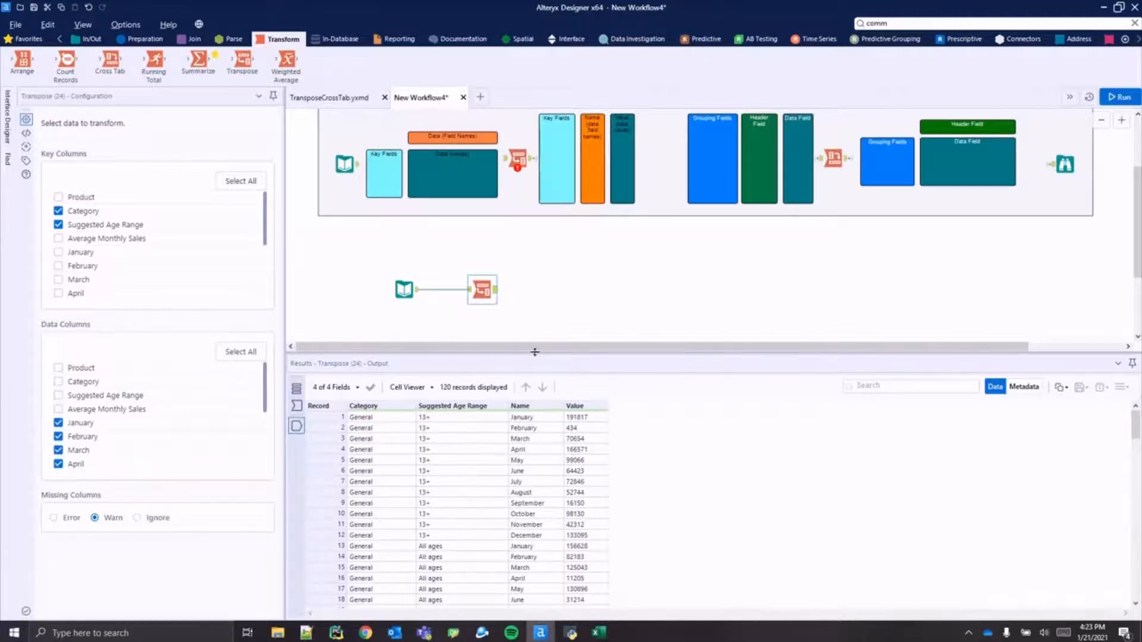
left_click_drag(535, 352, 537, 325)
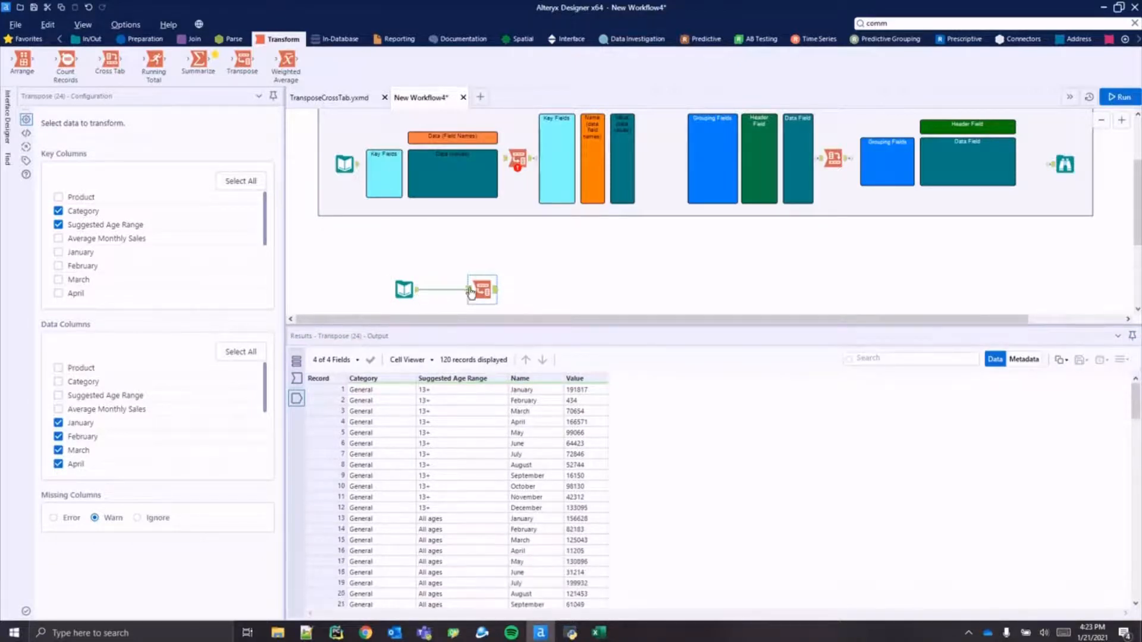
Step: Examine the Transpose tool's input data, checking the month columns, the unused Product column and the Category key column
left_click(470, 292)
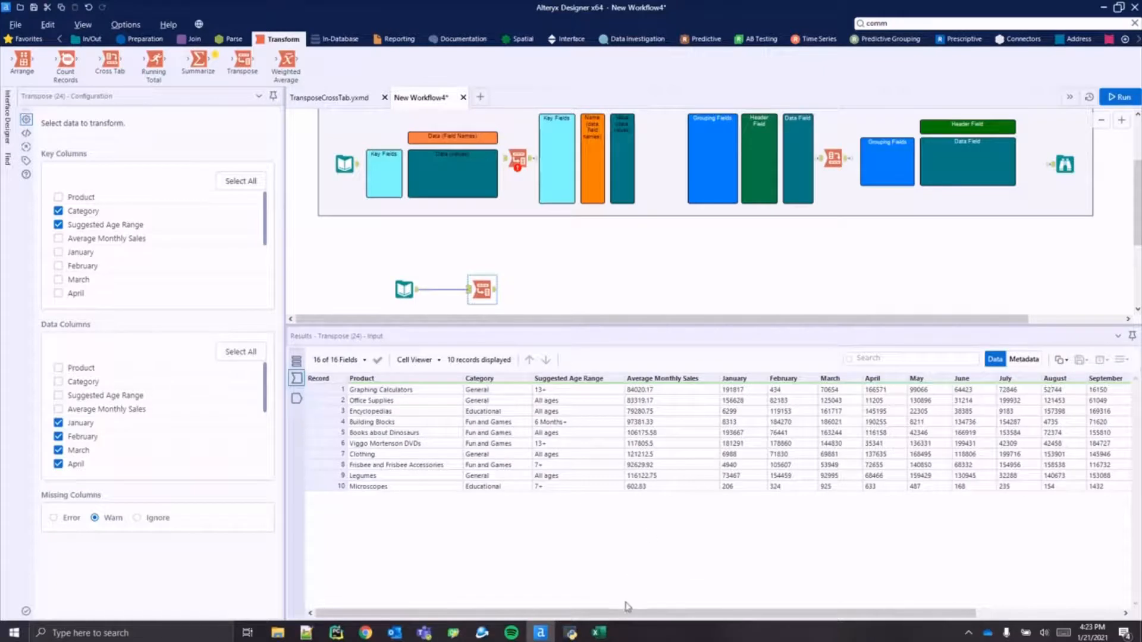
left_click_drag(627, 606, 773, 606)
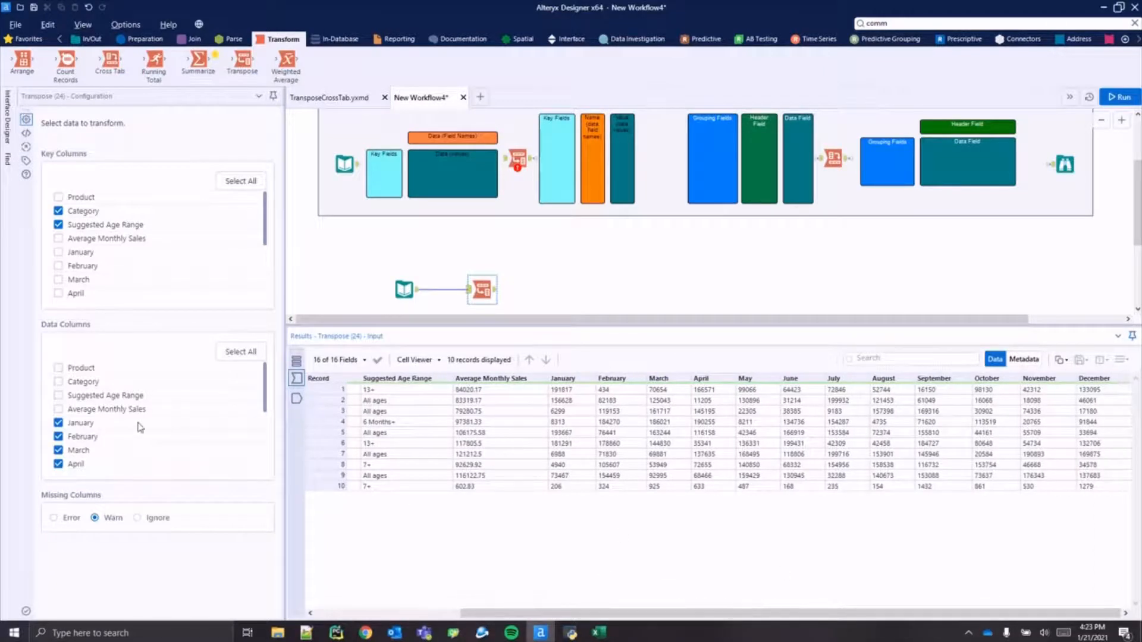
left_click(570, 385)
left_click_drag(890, 611, 660, 608)
left_click(432, 392)
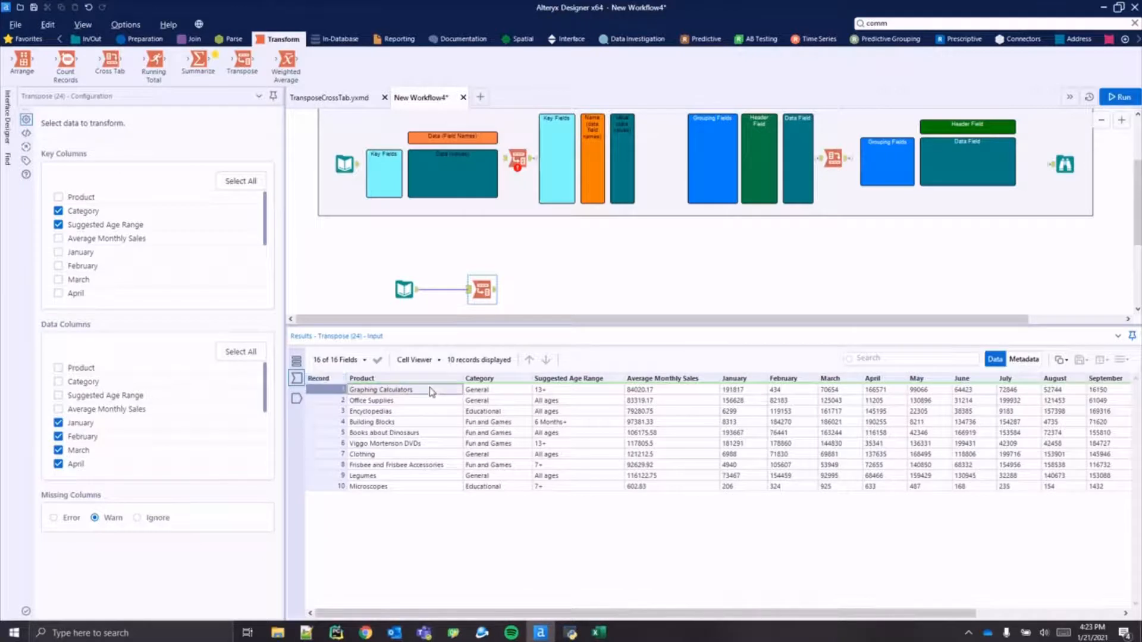
left_click_drag(433, 392, 424, 485)
left_click(507, 457)
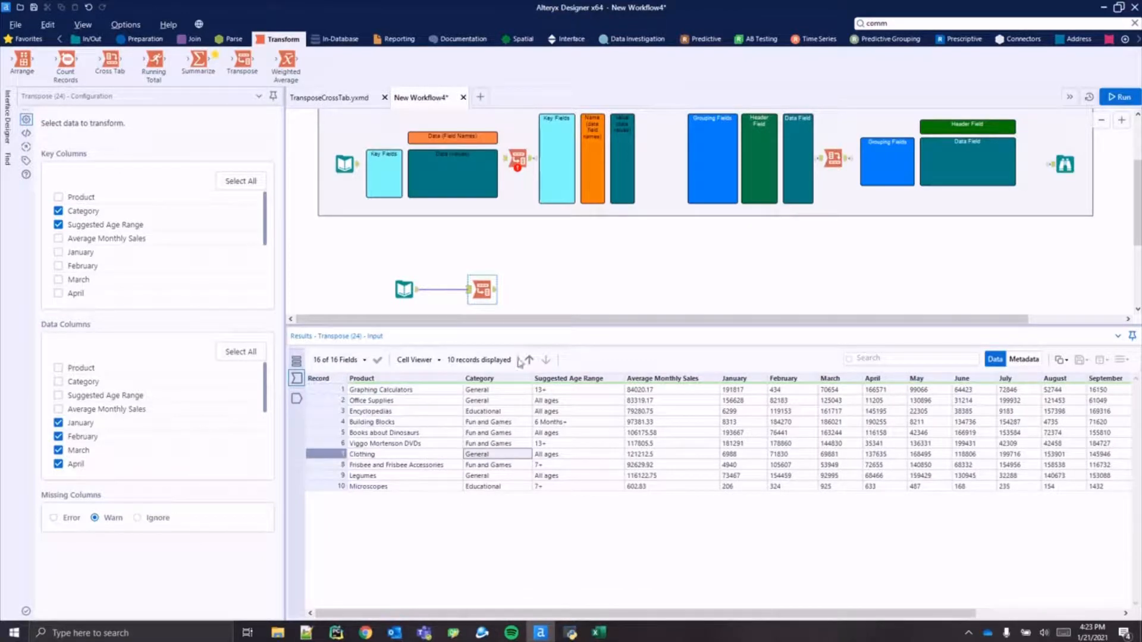
Step: Review the Transpose tool's output columns and switch to the color-coded Transpose sheet in Excel
left_click(496, 293)
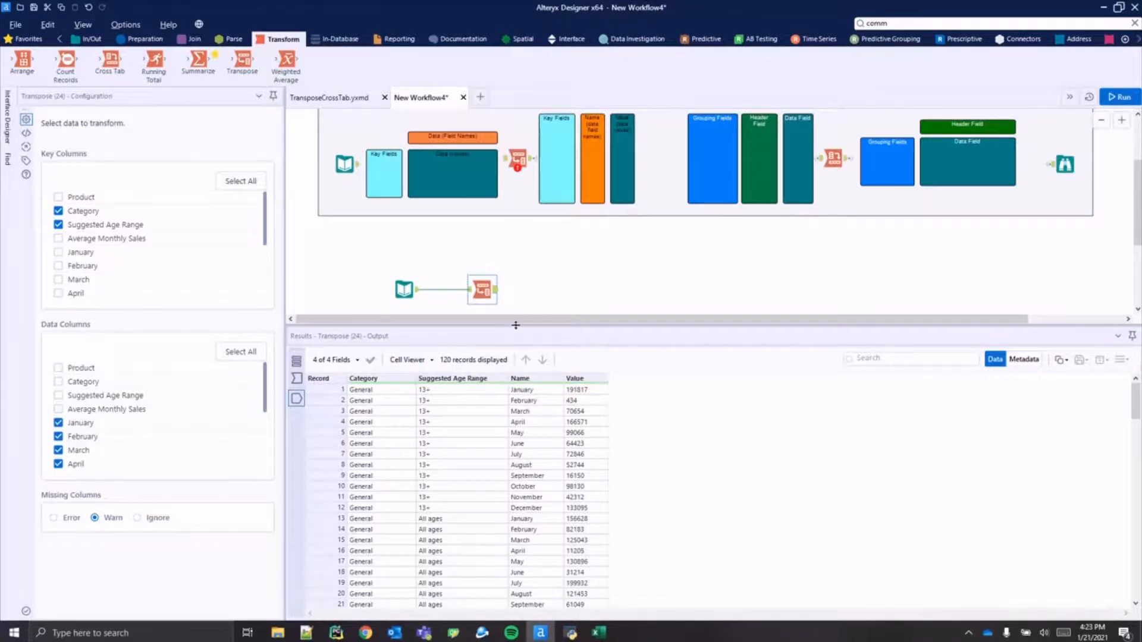
left_click_drag(515, 326, 516, 319)
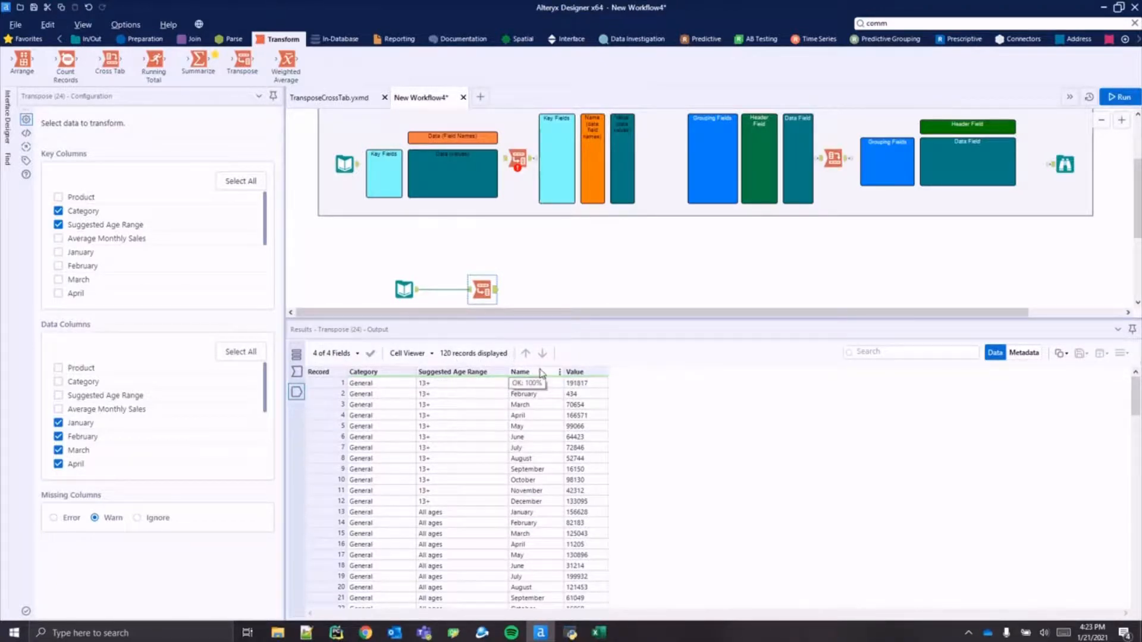
left_click(598, 632)
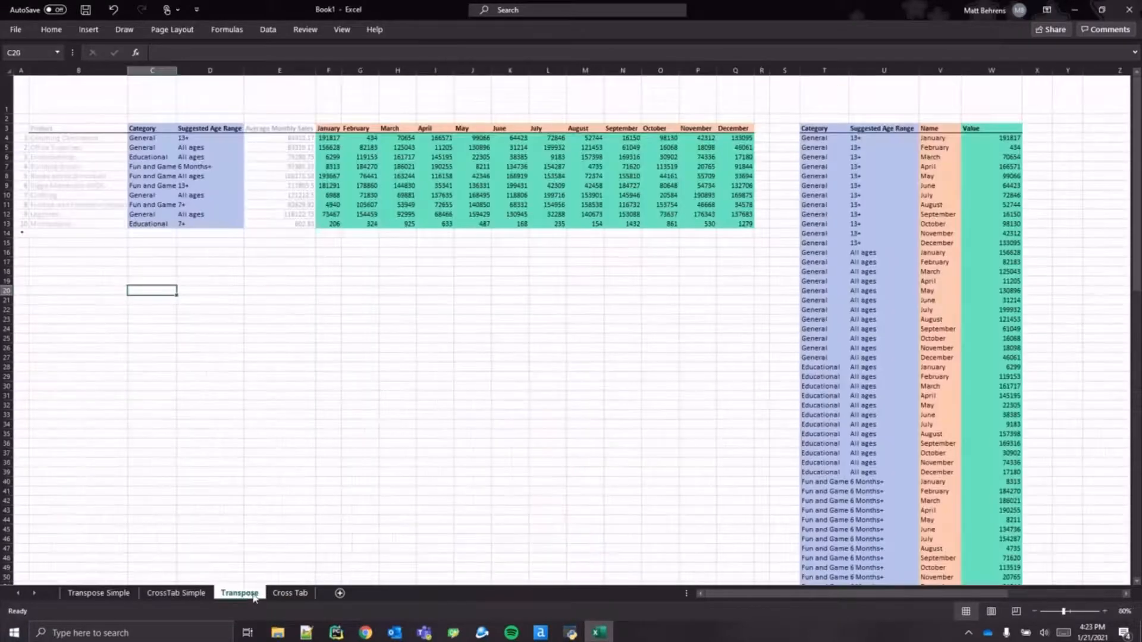
Step: Compare the Category and Suggested Age Range key columns in the source table with the matching columns in the transposed table
left_click(256, 593)
left_click_drag(156, 129, 200, 222)
left_click(200, 222)
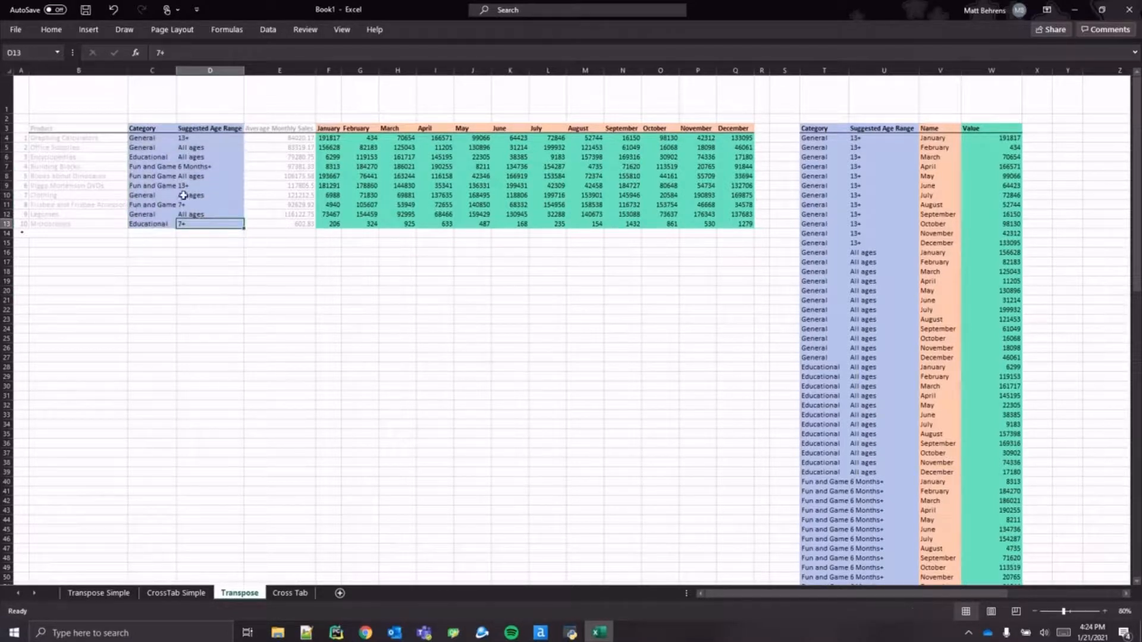
left_click(154, 129)
left_click(200, 131)
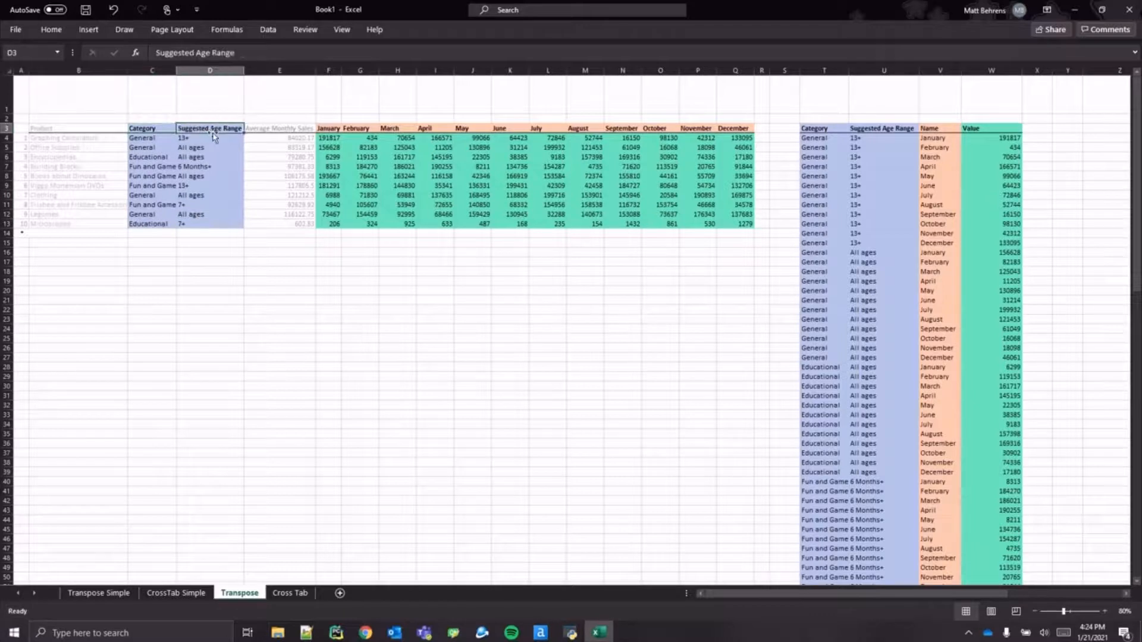
left_click_drag(824, 129, 874, 298)
left_click(874, 297)
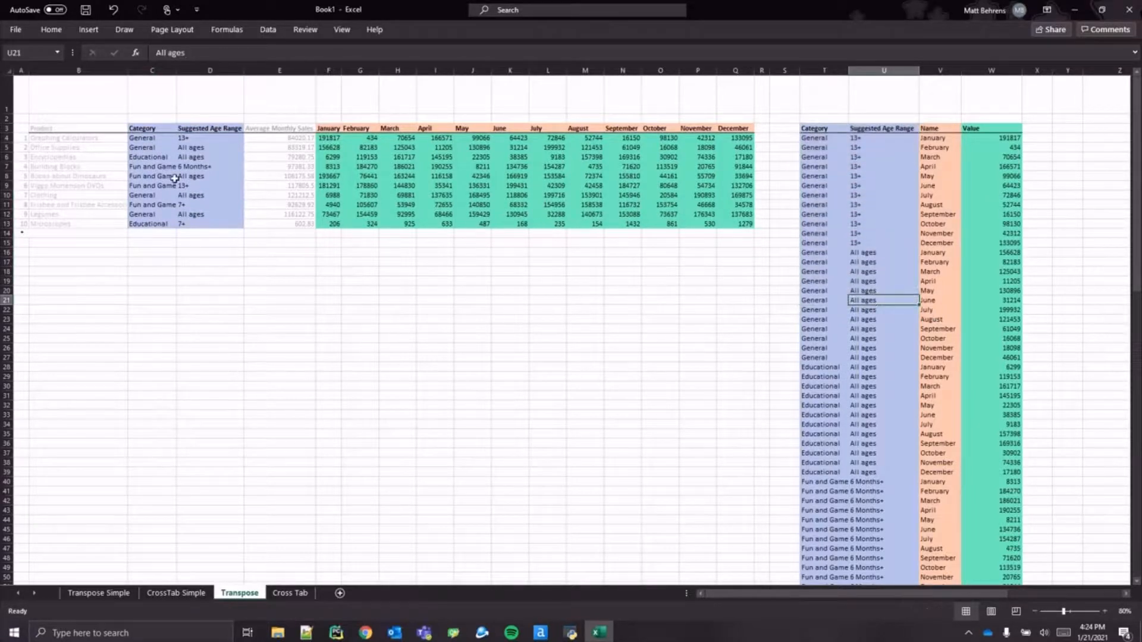
left_click(197, 156)
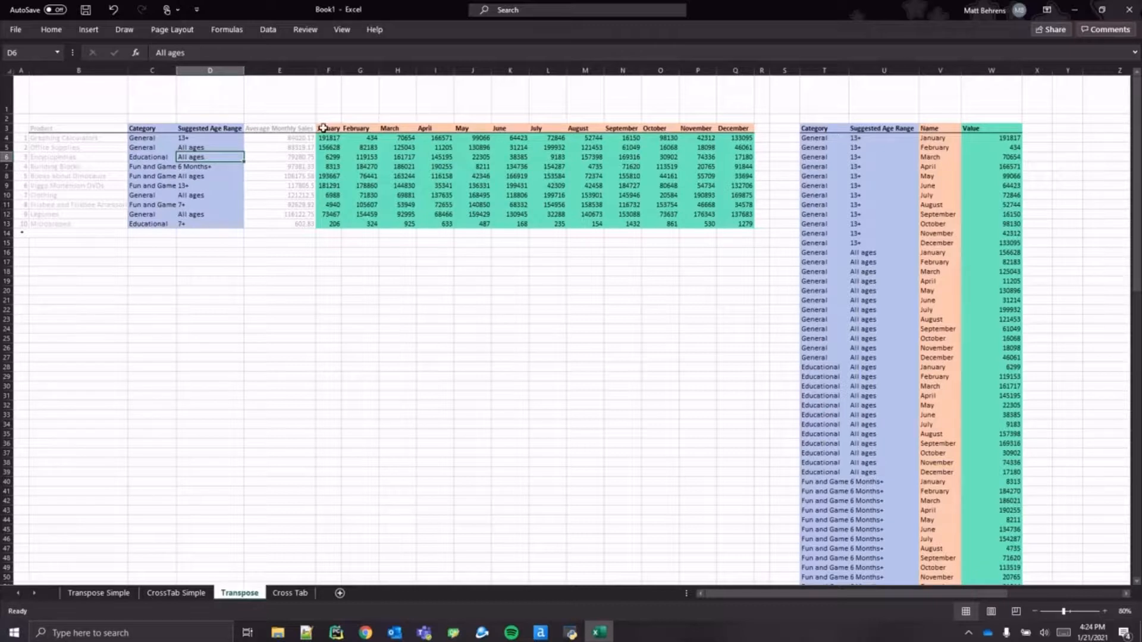
Step: Match the January through December headers to the Name column, and the monthly figures to the Value column of the transposed table
left_click_drag(323, 128, 735, 129)
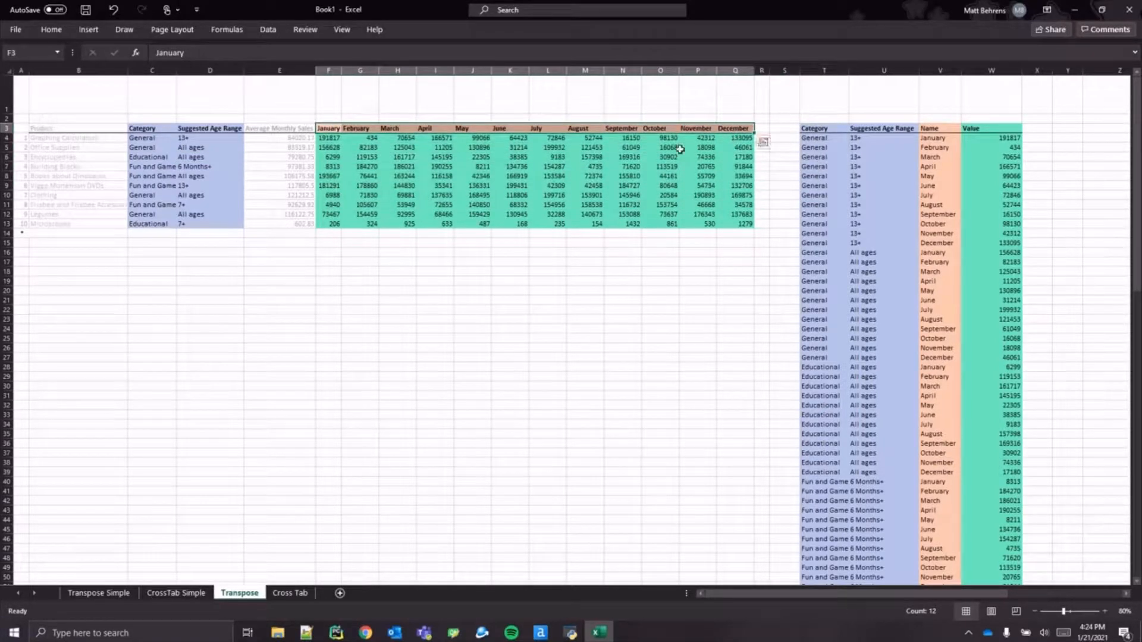
left_click(945, 128)
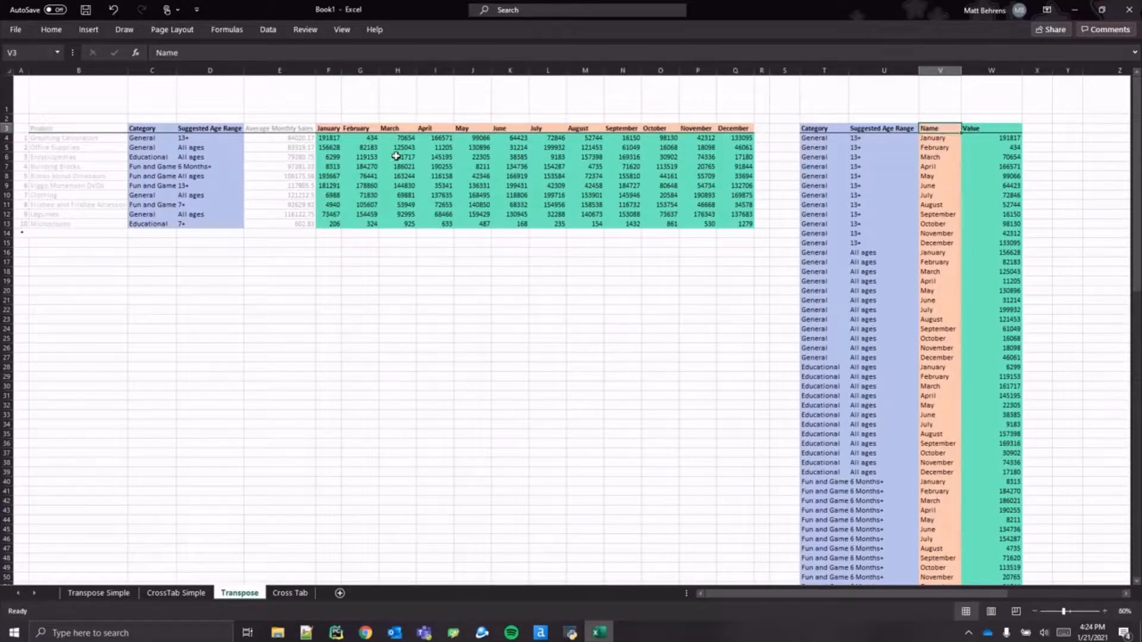
left_click(328, 139)
left_click(982, 129)
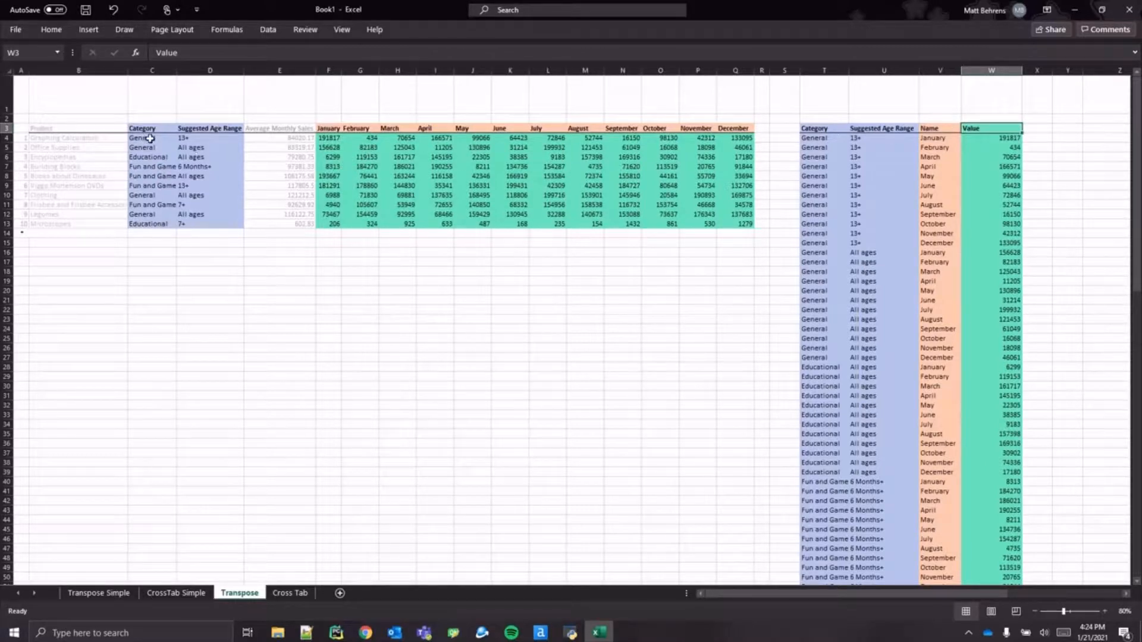
Step: Trace the first General, 13+ row's January figure from the source table to its row in the transposed table
left_click_drag(150, 139, 186, 141)
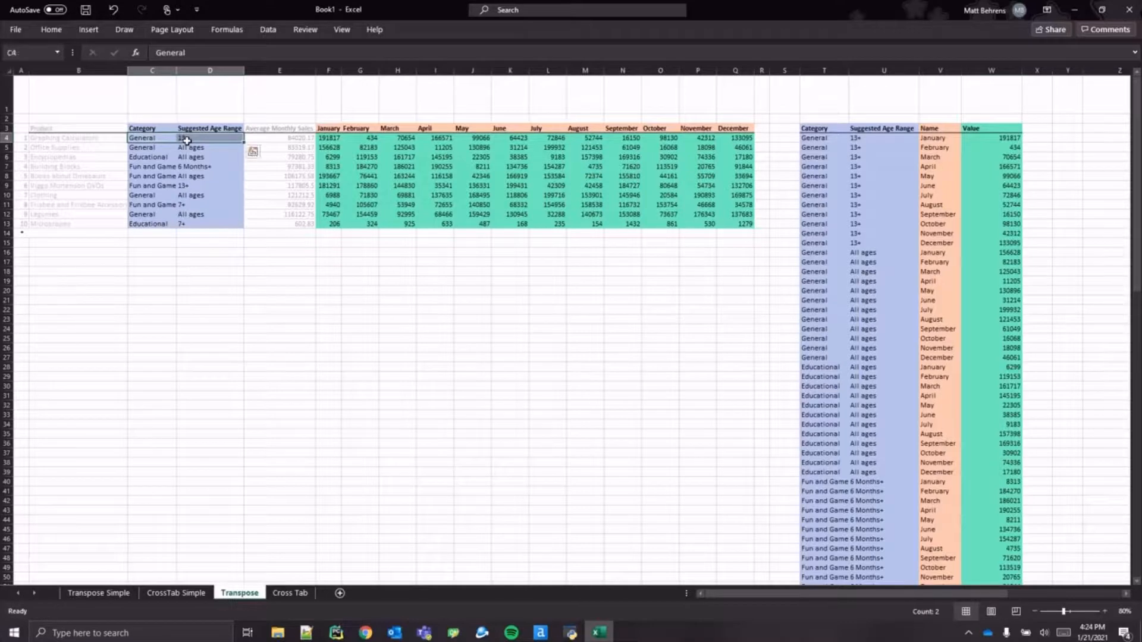
left_click(339, 137)
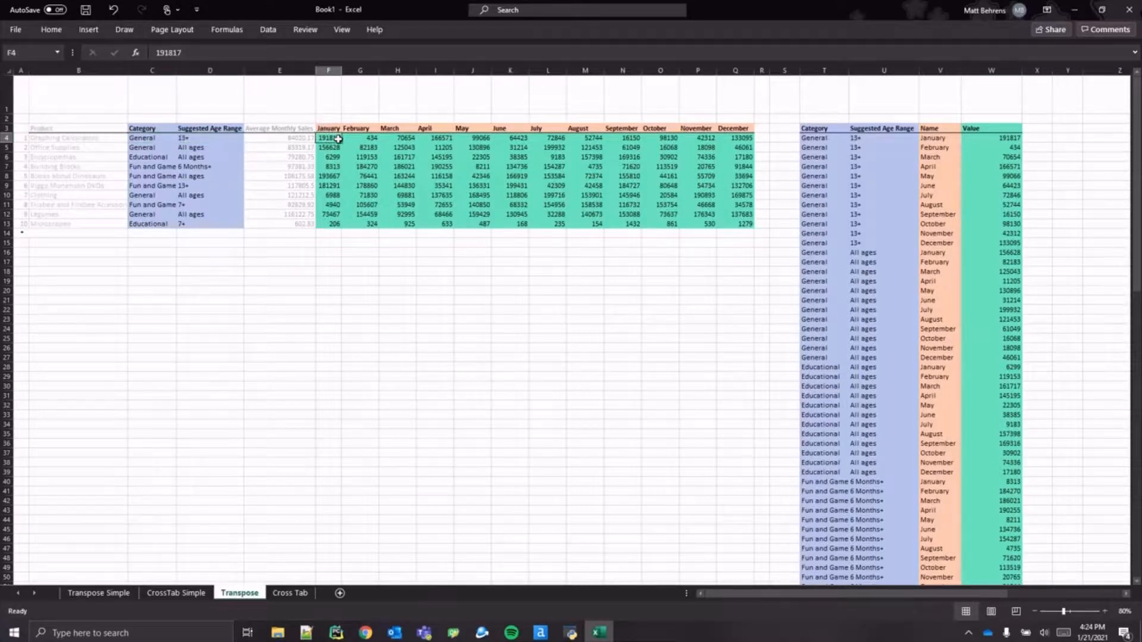
left_click(1009, 138)
left_click_drag(1009, 139, 808, 138)
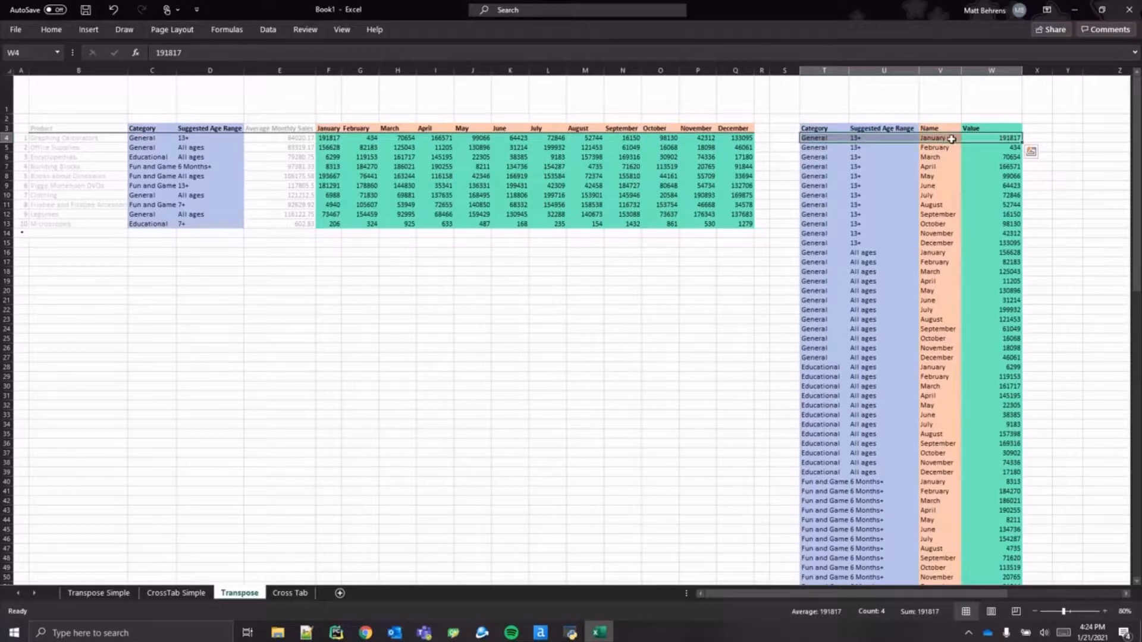
left_click(773, 222)
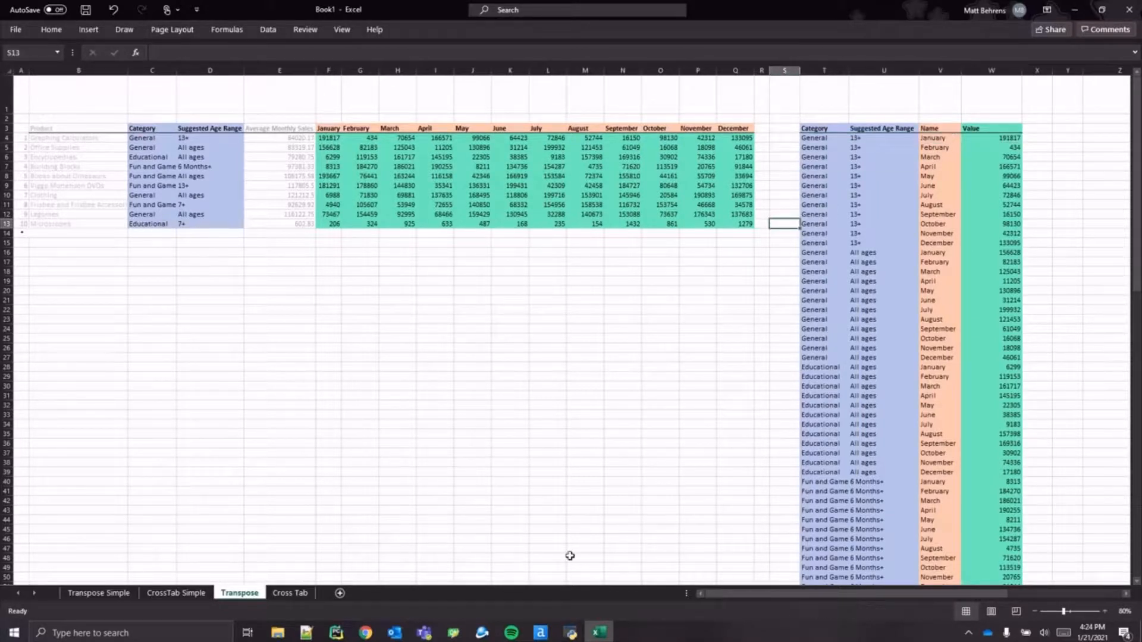
Step: Switch to Alteryx Designer and add a Cross Tab tool connected to the output of the new Transpose tool
left_click(546, 634)
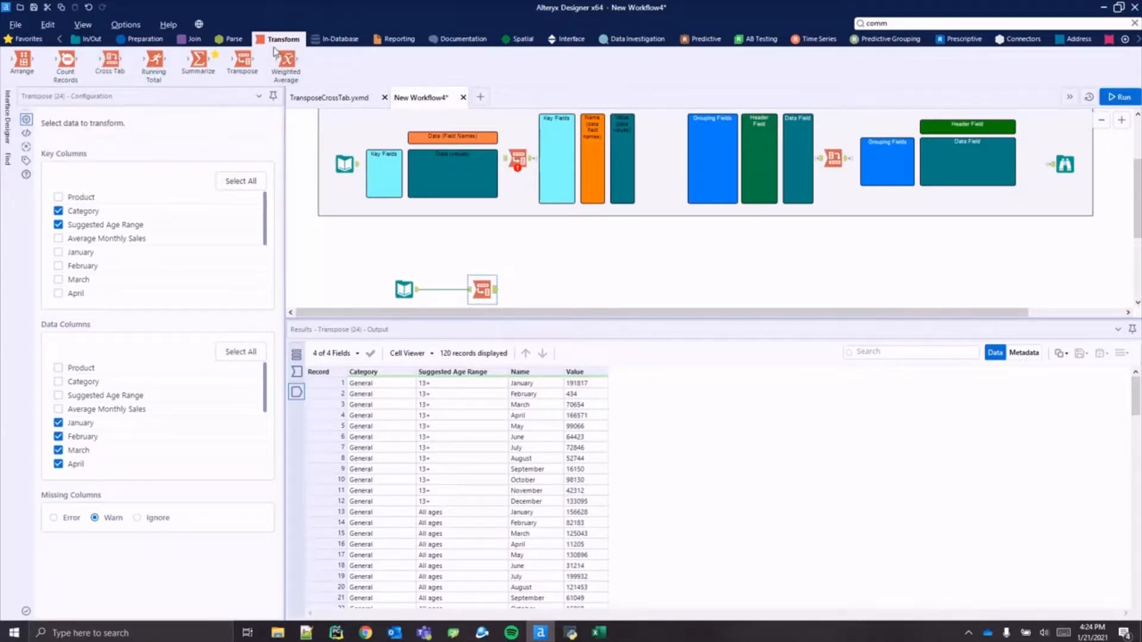
left_click_drag(110, 59, 553, 291)
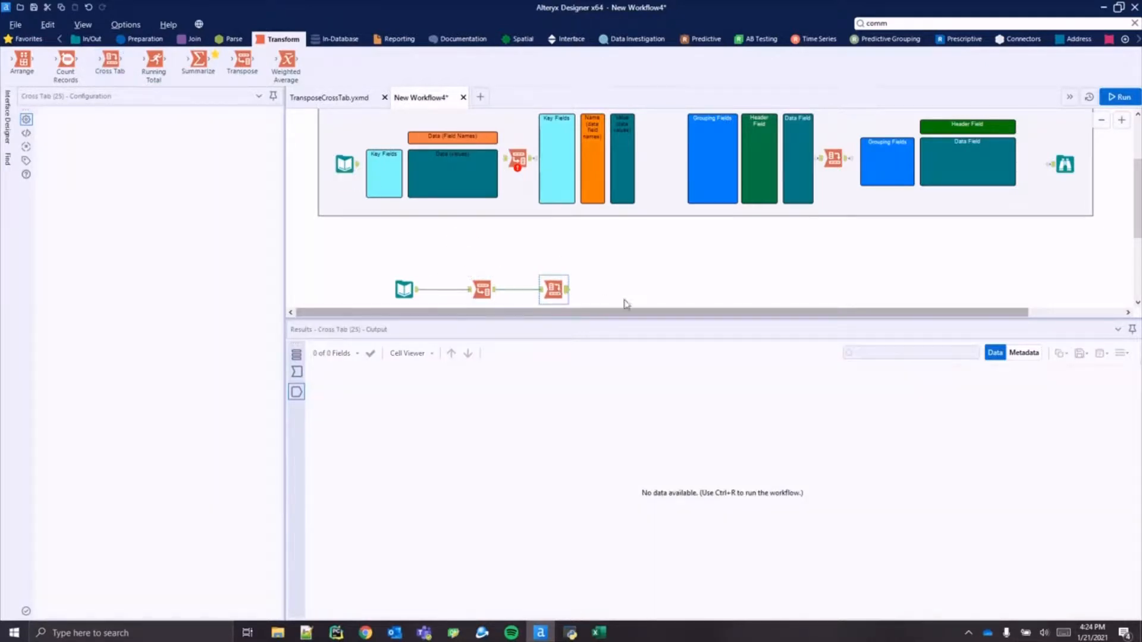
left_click_drag(614, 319, 613, 350)
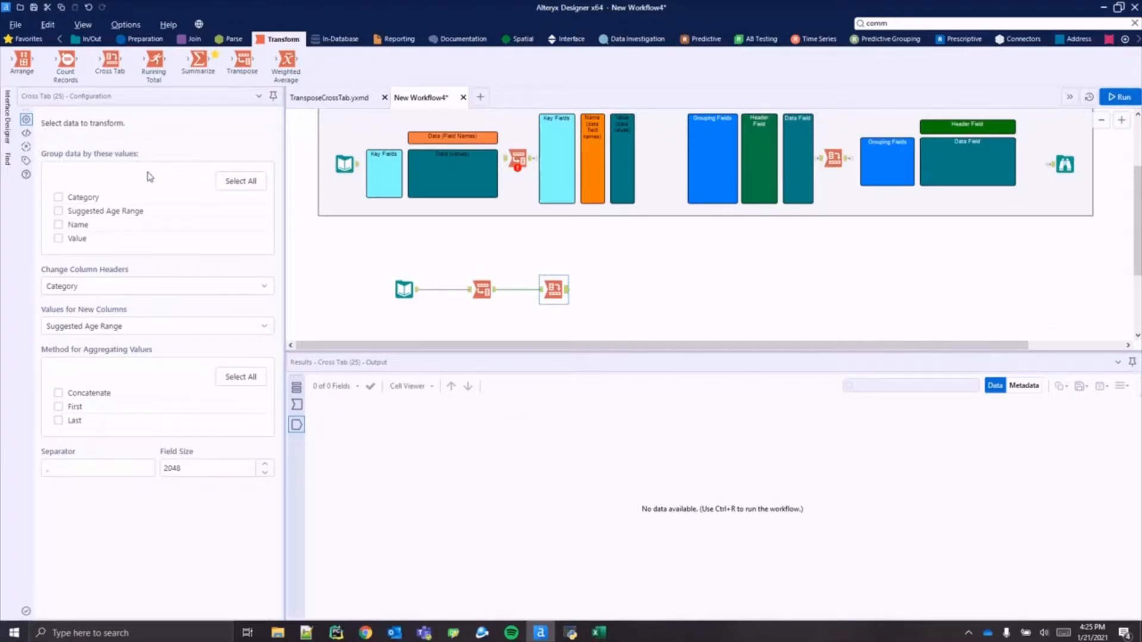
Step: Group the Cross Tab data by Suggested Age Range, with Category as column headers and Value as the values for new columns
left_click(76, 216)
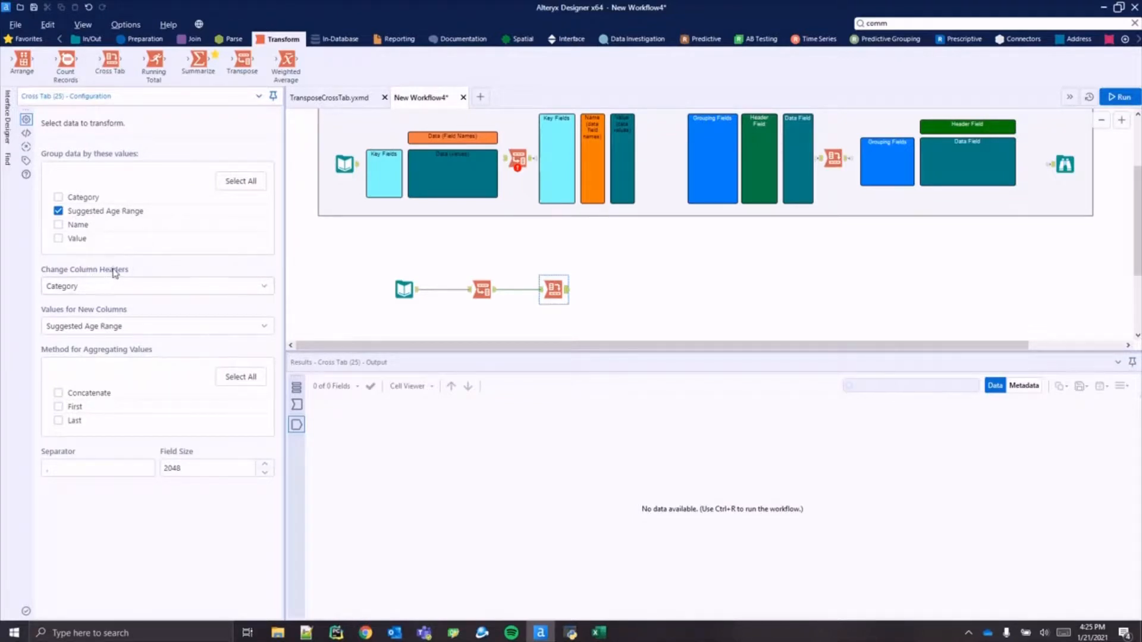
left_click(110, 291)
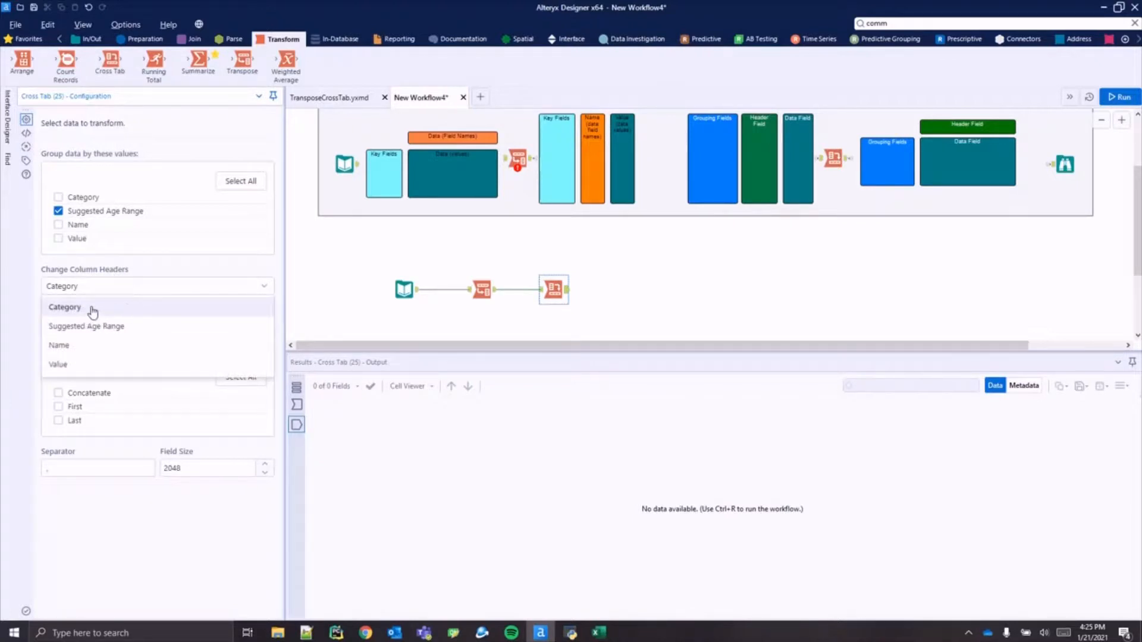
left_click(92, 308)
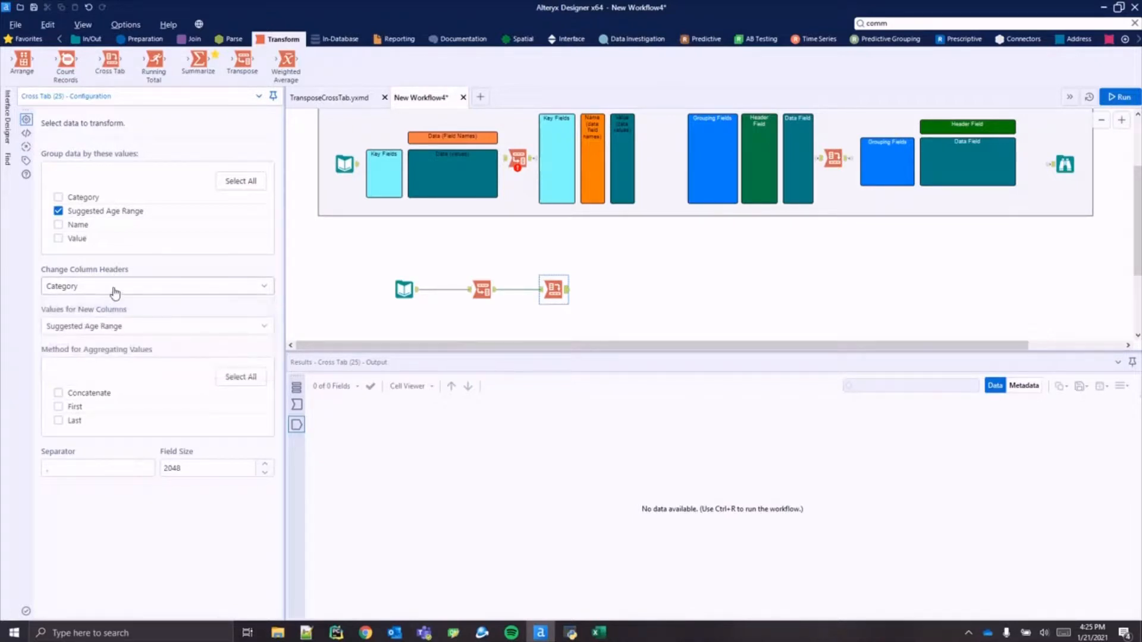
left_click(140, 330)
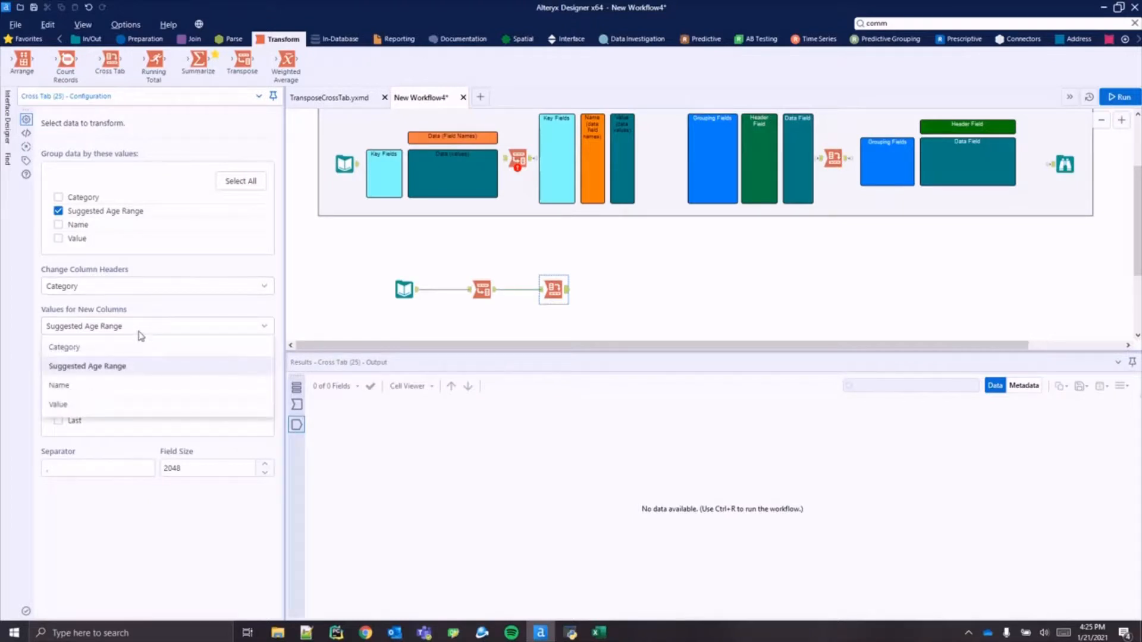
left_click(100, 406)
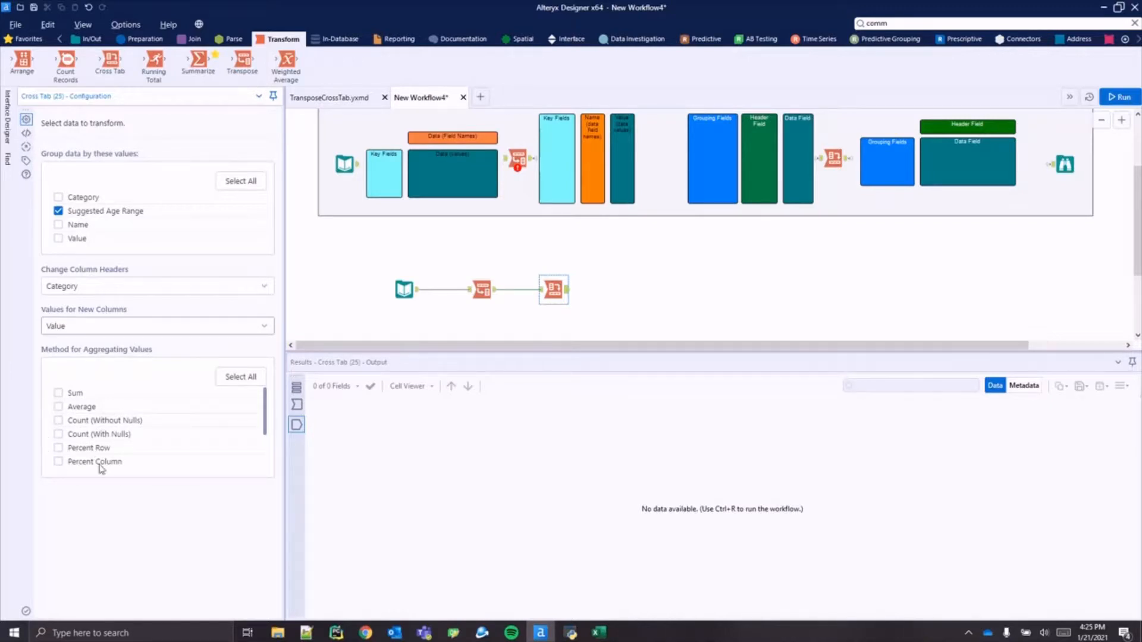
Step: Check the aggregation methods offered for the Name field and restore Value as the values for new columns
left_click(123, 327)
left_click(113, 388)
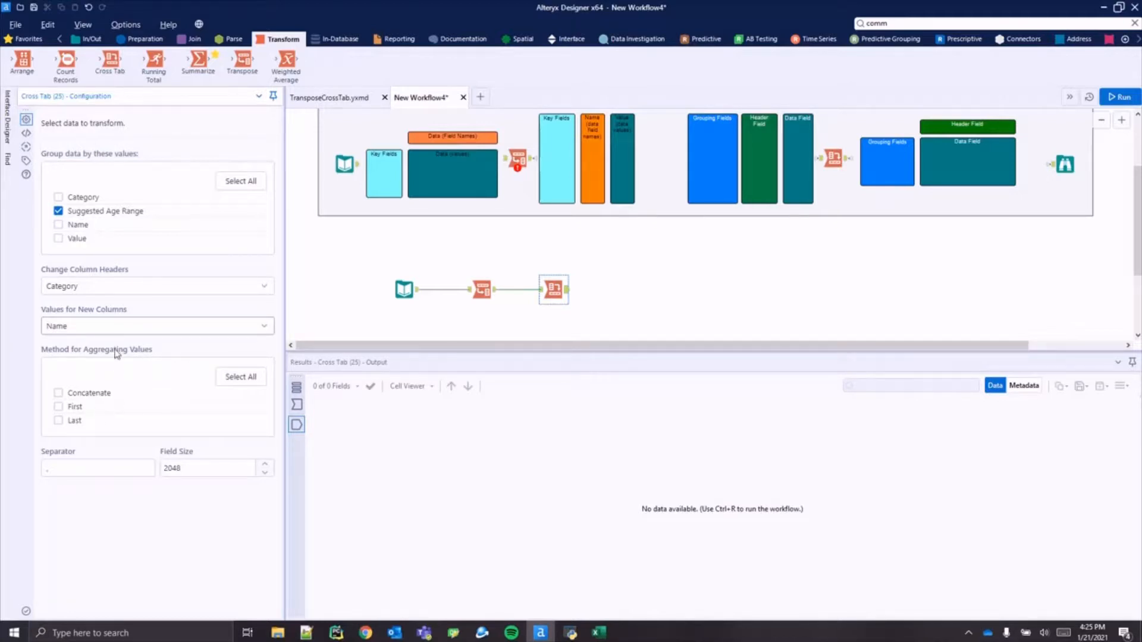
left_click(113, 330)
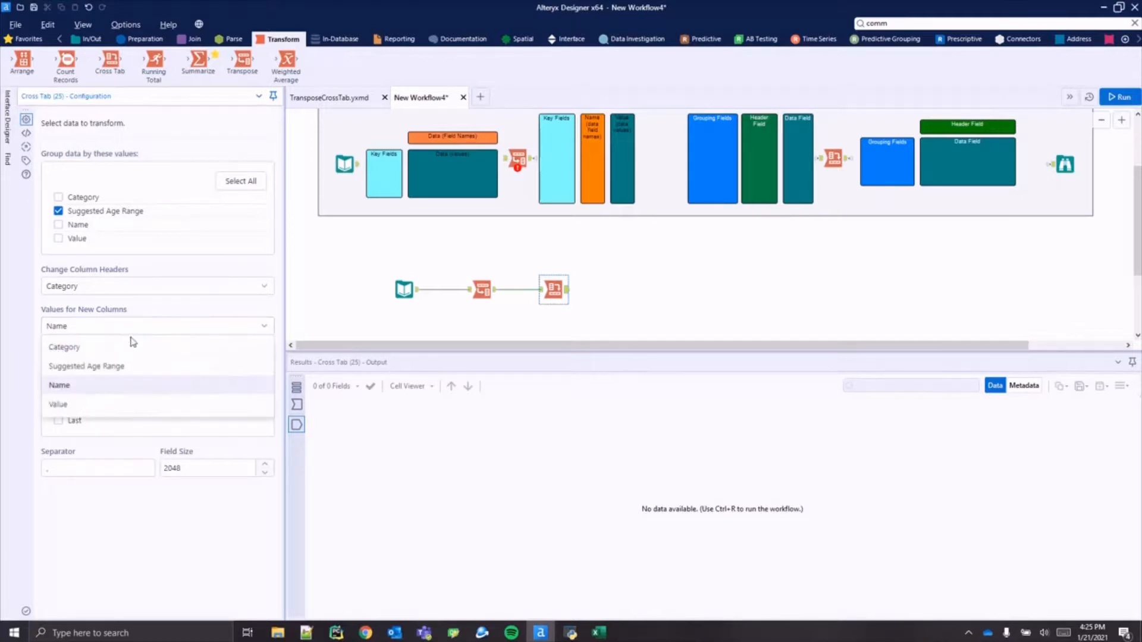
left_click(76, 405)
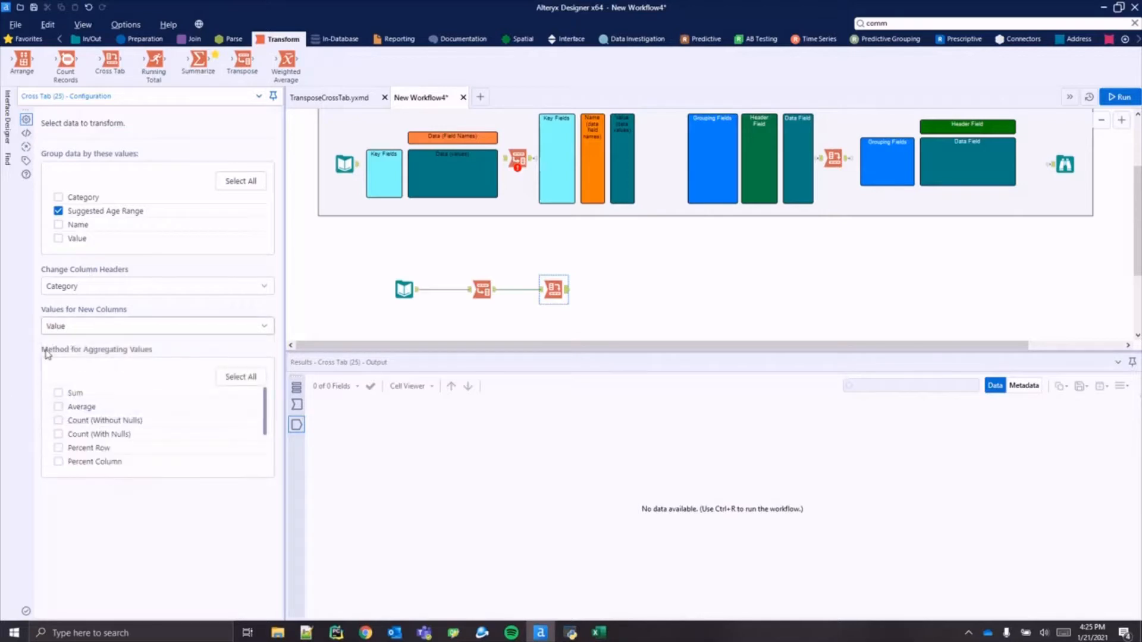
Step: Aggregate the Cross Tab values by Sum and Average, and run the workflow to view the tool's output
left_click(75, 394)
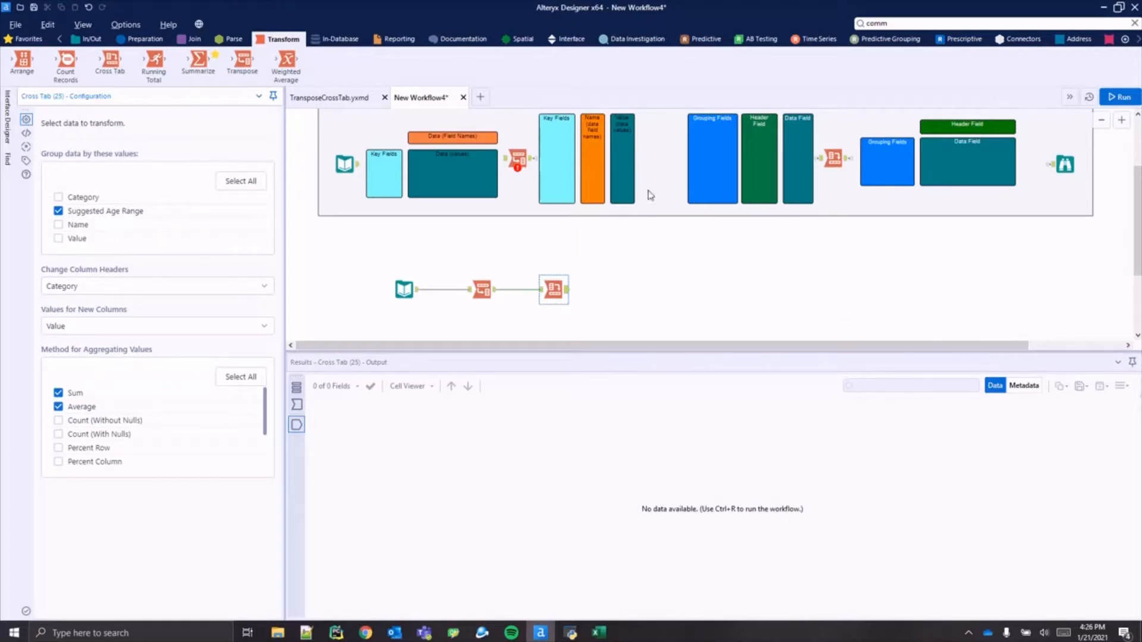
left_click(1118, 97)
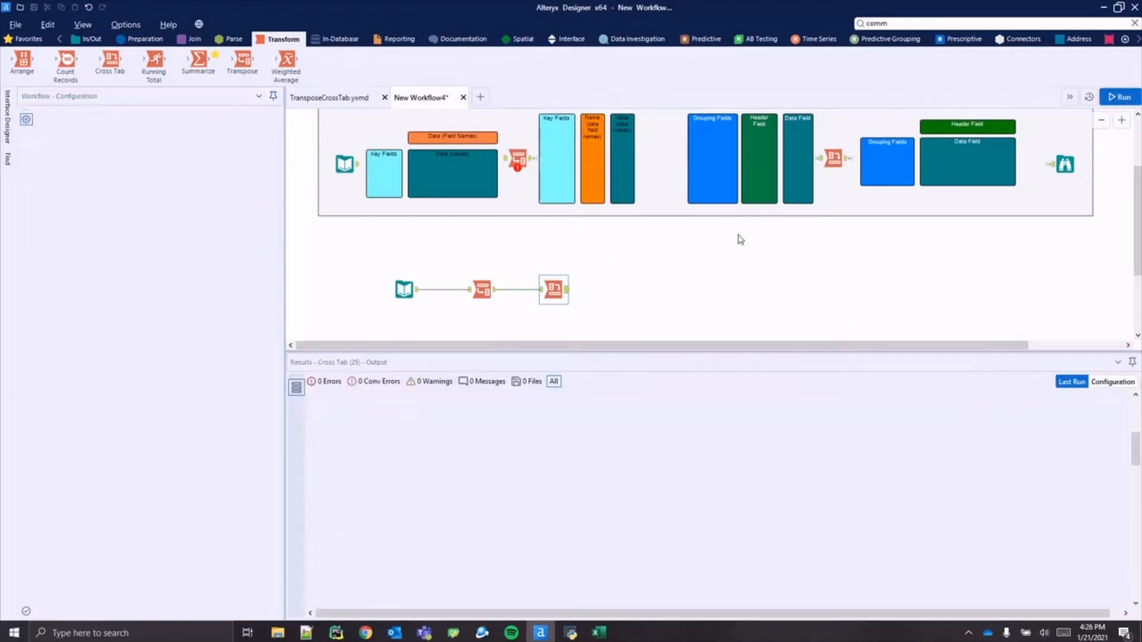
left_click(543, 297)
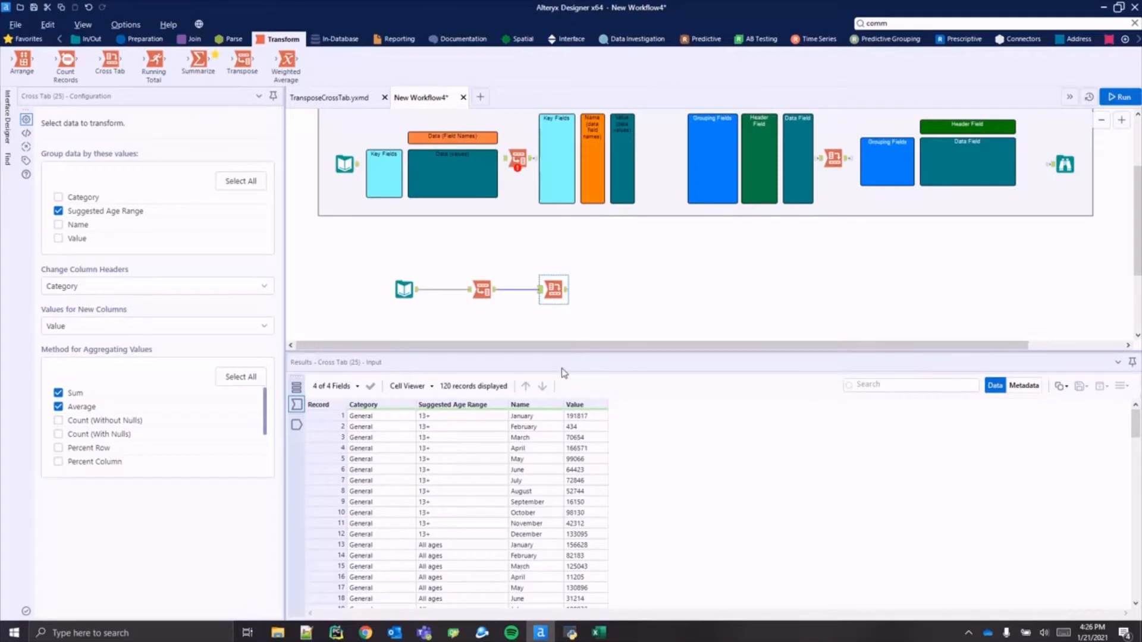
left_click(565, 291)
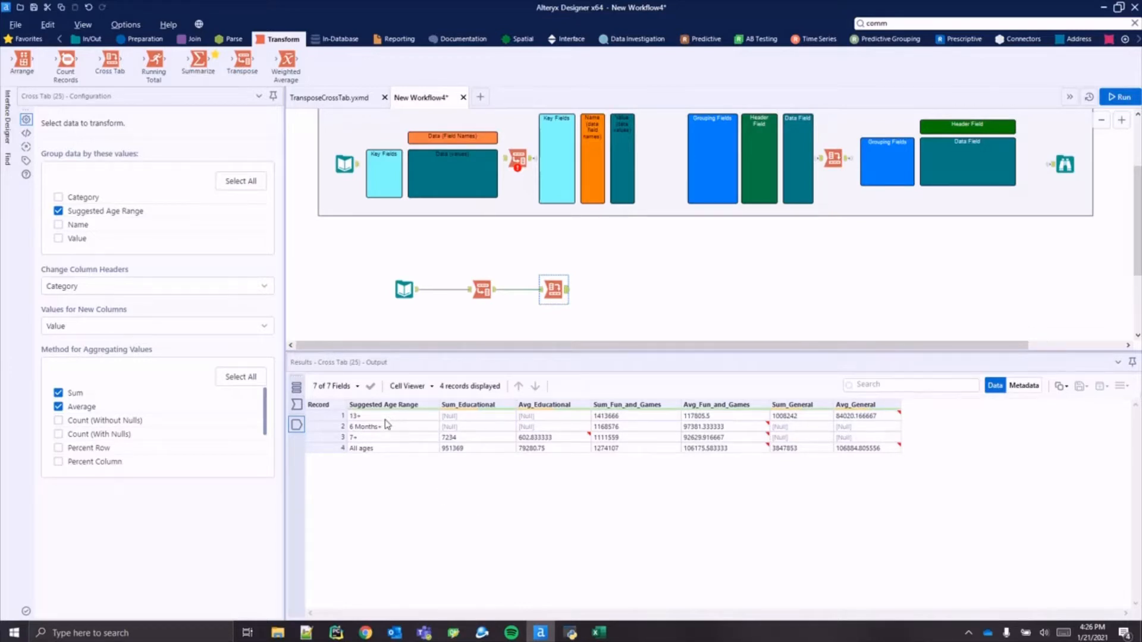
Step: Examine the Suggested Age Range rows and the sum and average columns per category in the Cross Tab output
left_click_drag(387, 417, 389, 447)
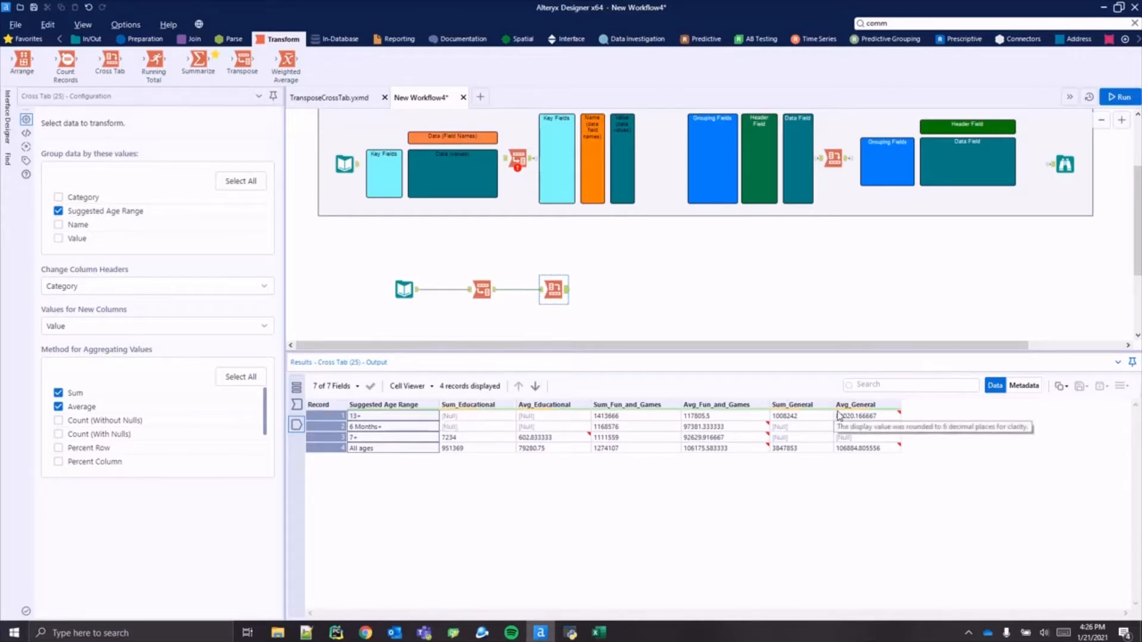
left_click(460, 407)
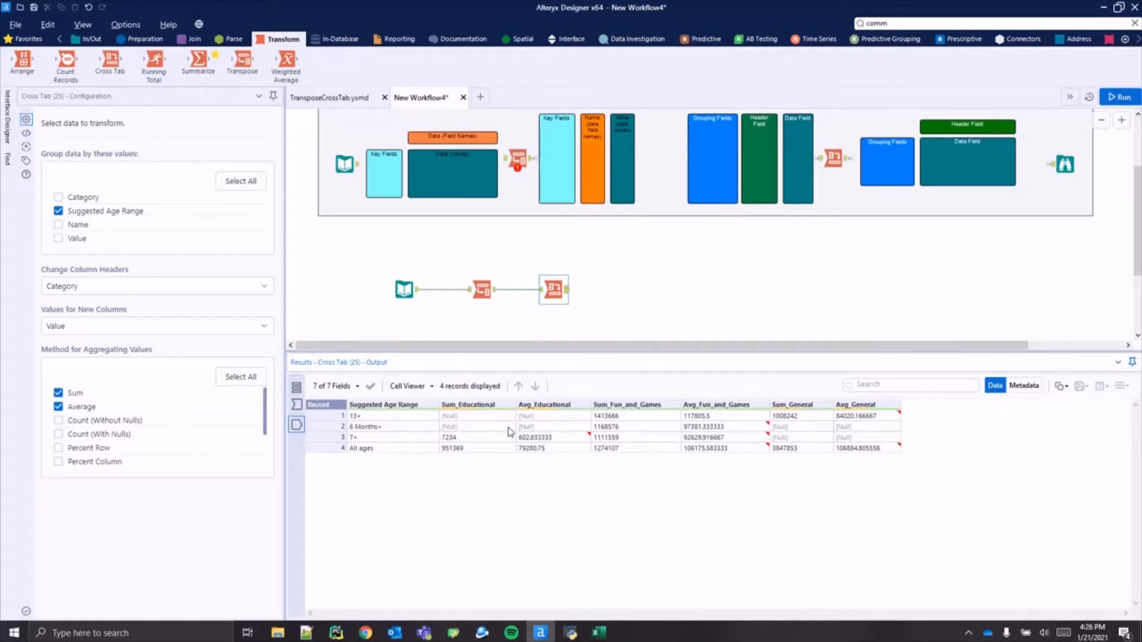
left_click(540, 290)
left_click(566, 290)
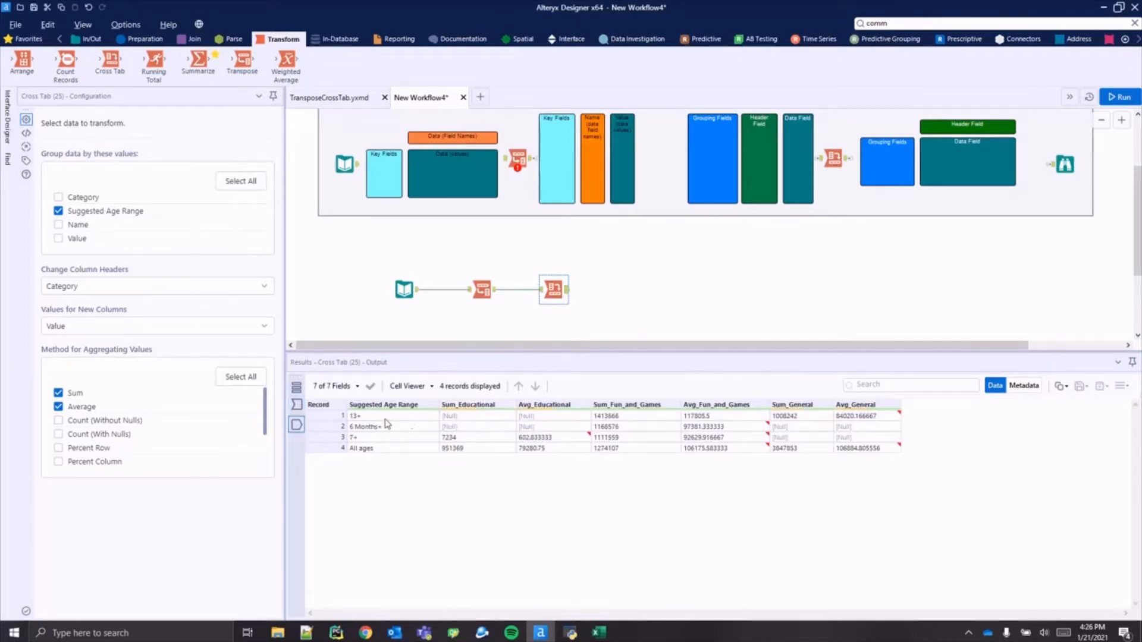
Step: Examine the Cross Tab tool's input, highlighting the Educational records for All ages from January to December
left_click(541, 291)
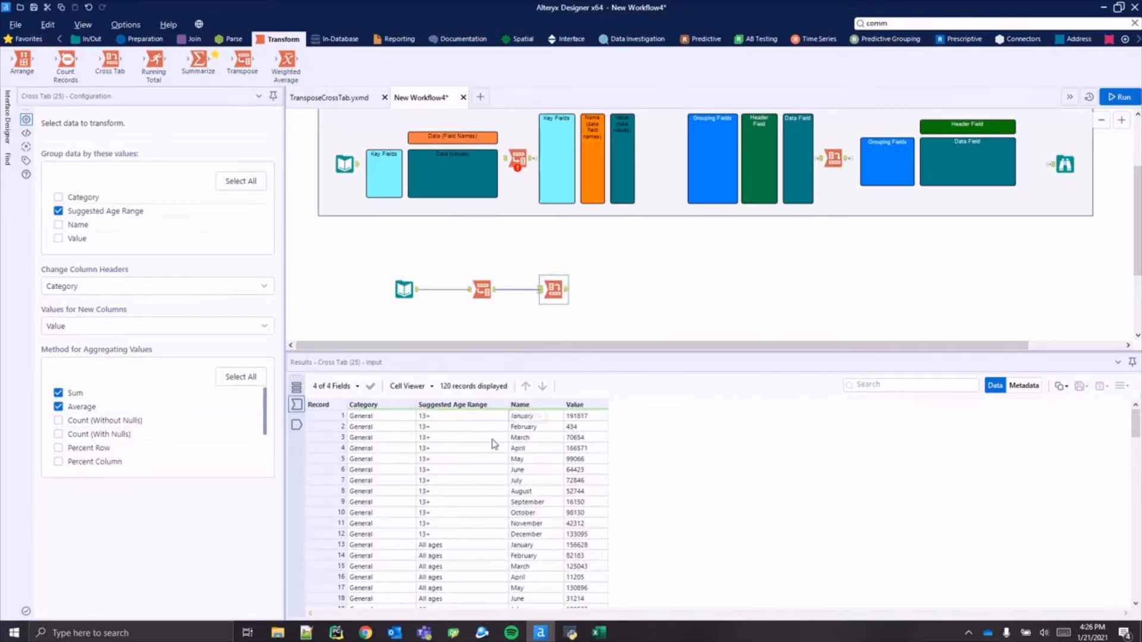
scroll(491, 446, "down", 8)
scroll(436, 509, "up", 1)
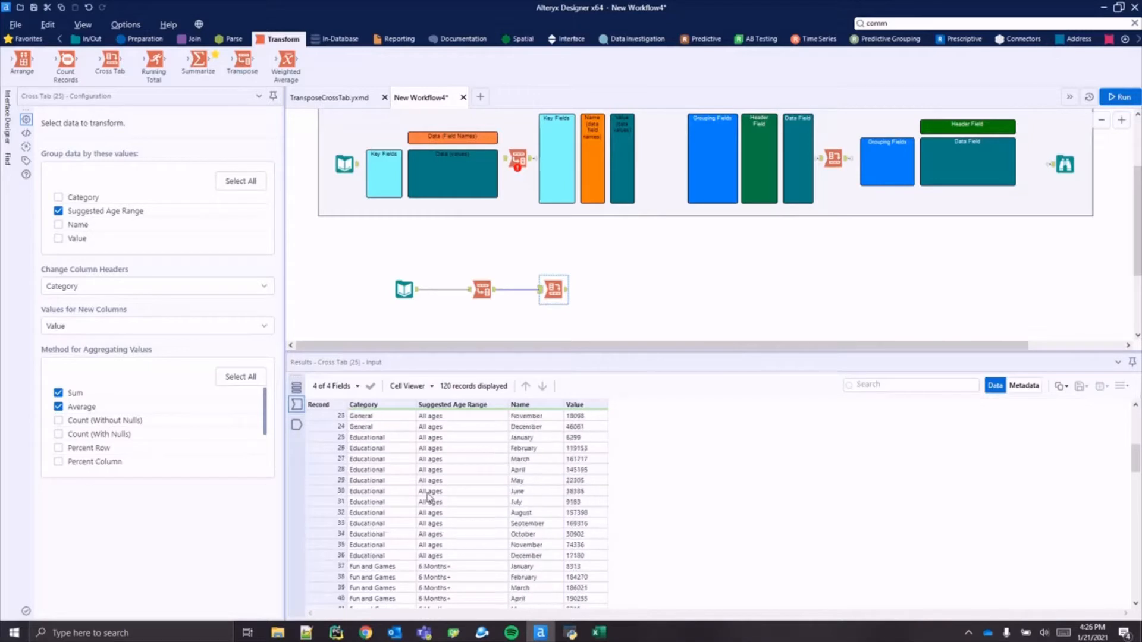
left_click_drag(445, 359, 452, 296)
left_click_drag(393, 381, 570, 485)
left_click_drag(629, 299, 631, 421)
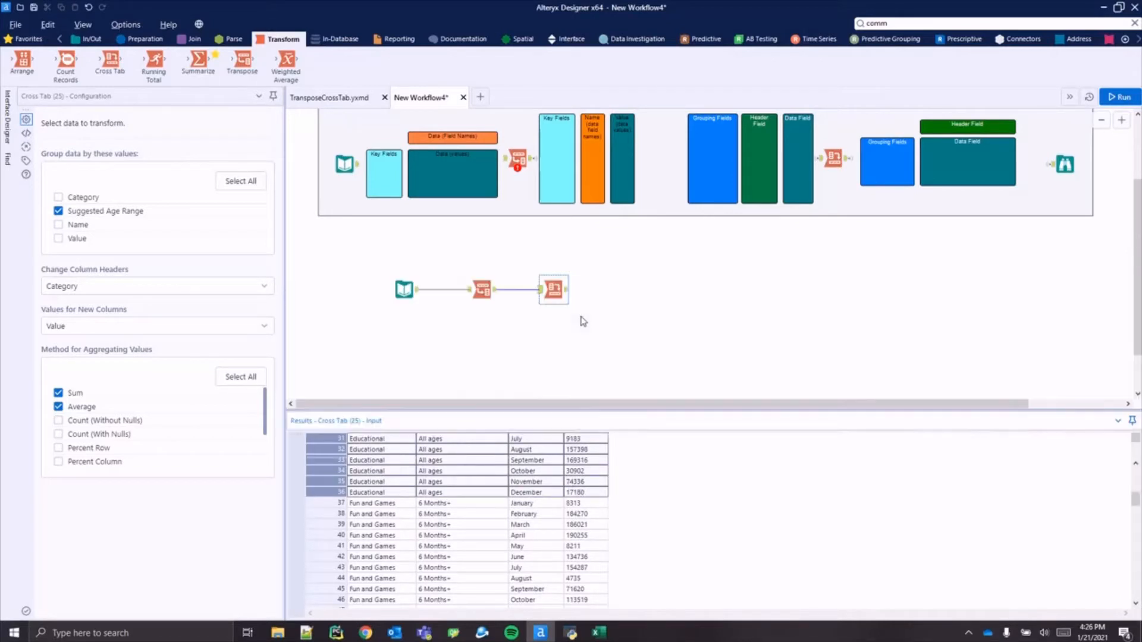
Step: Review the Cross Tab tool's output and switch to the color-coded Cross Tab sheet in Excel
left_click(566, 295)
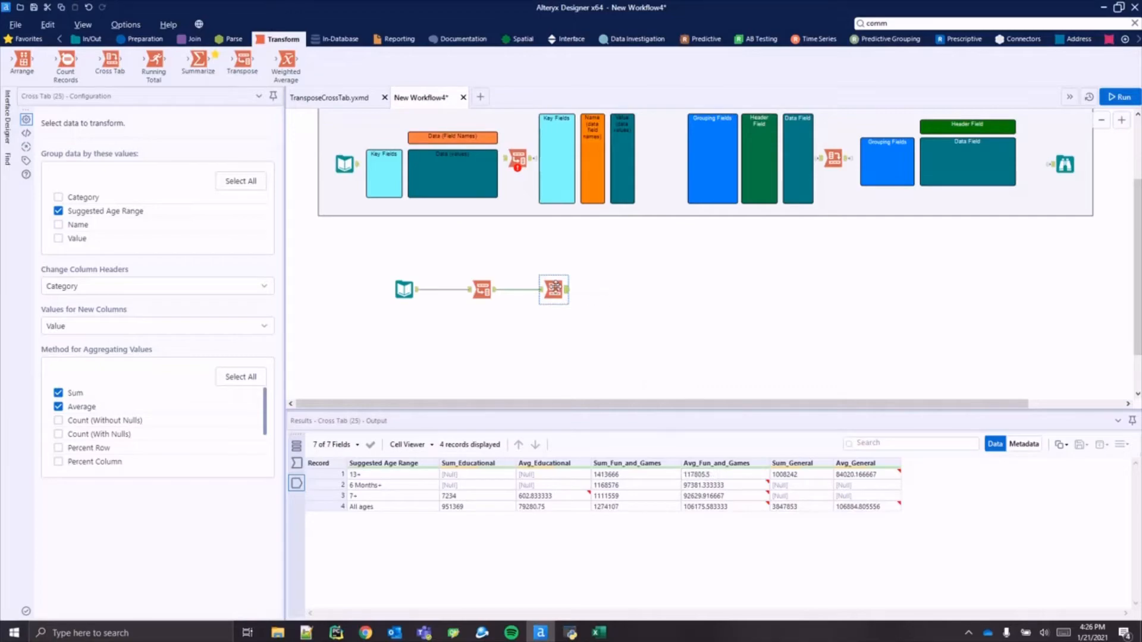
left_click(598, 632)
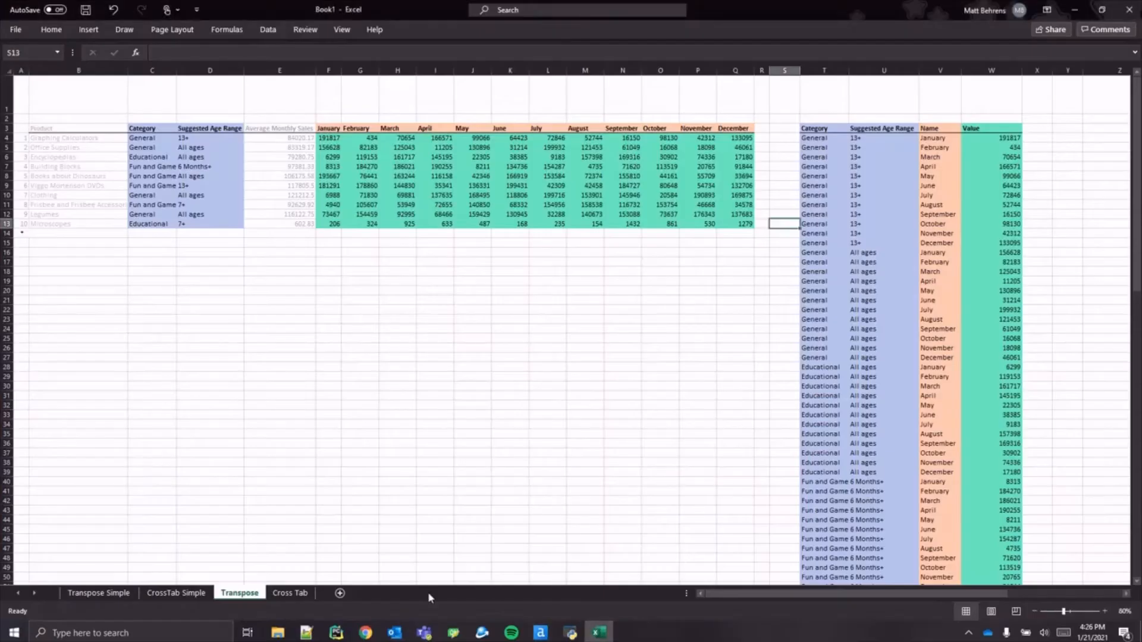
left_click(290, 593)
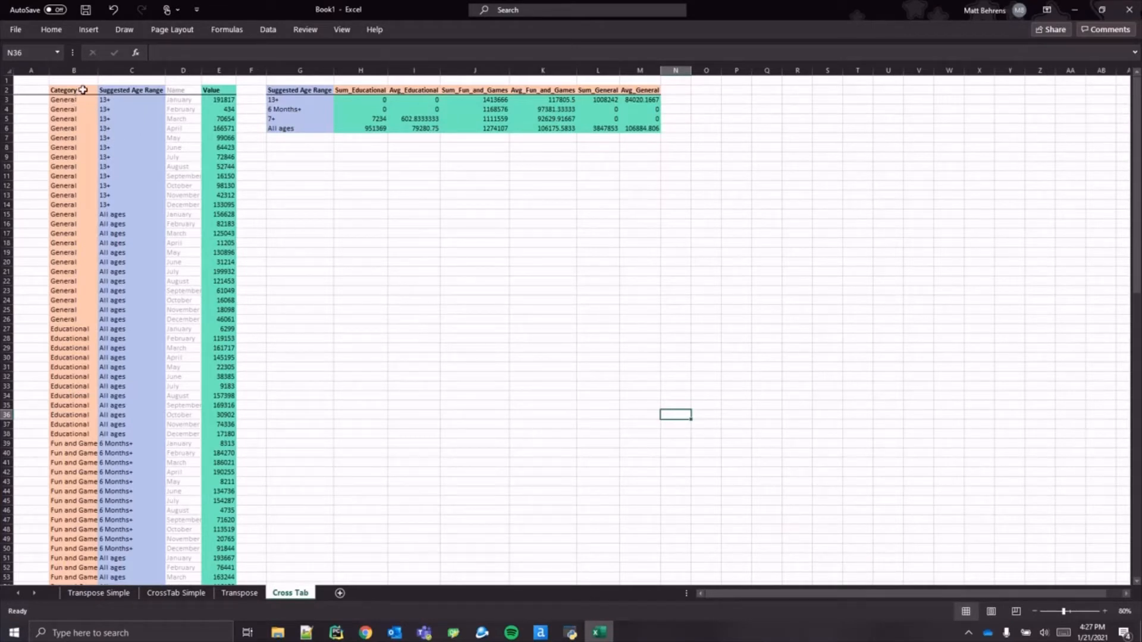
Step: Examine the source table's Category column and compare its Suggested Age Range column with the age-range rows in the Cross Tab result
mouse_move(83, 90)
left_mouse_down()
mouse_move(81, 253)
mouse_move(83, 94)
left_mouse_up()
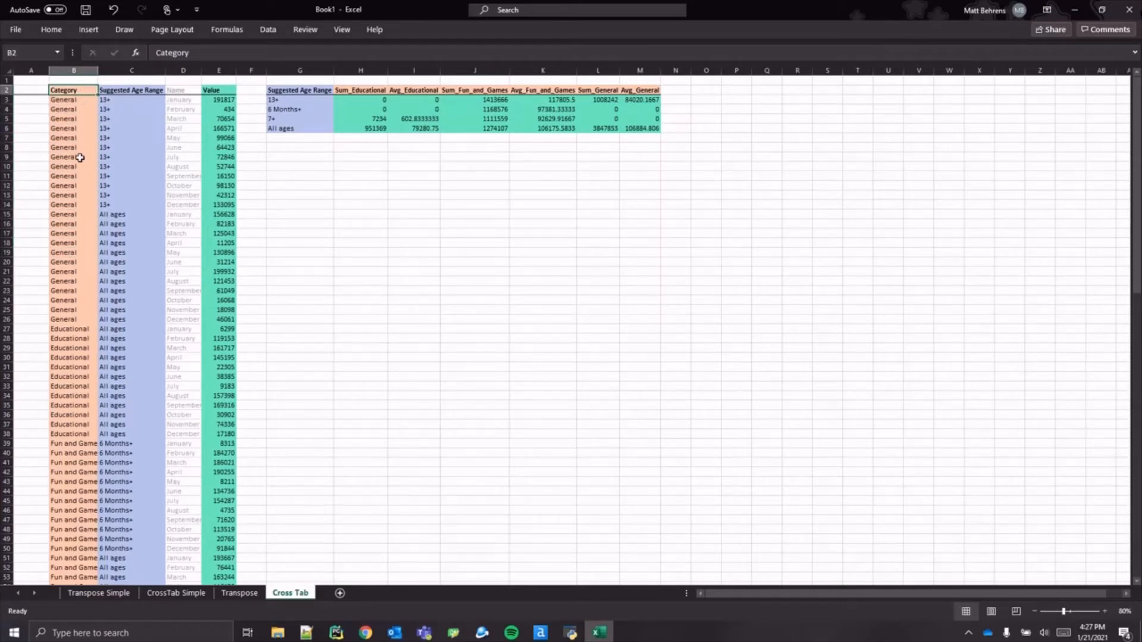
scroll(76, 159, "down", 3)
left_click_drag(80, 109, 74, 164)
left_click(72, 216)
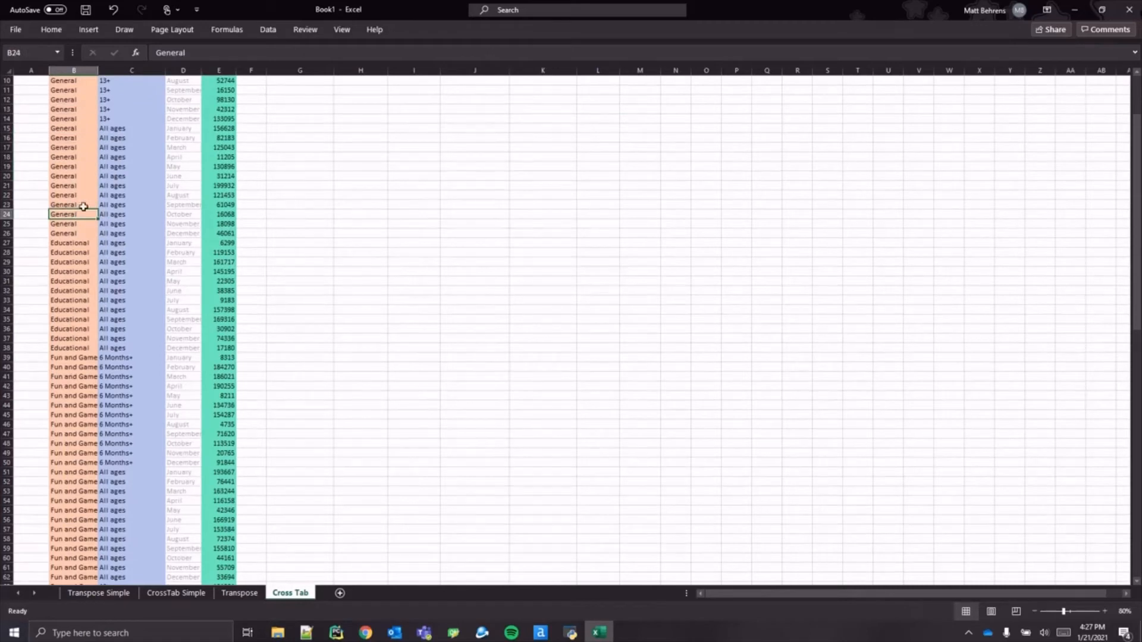
scroll(83, 271, "up", 3)
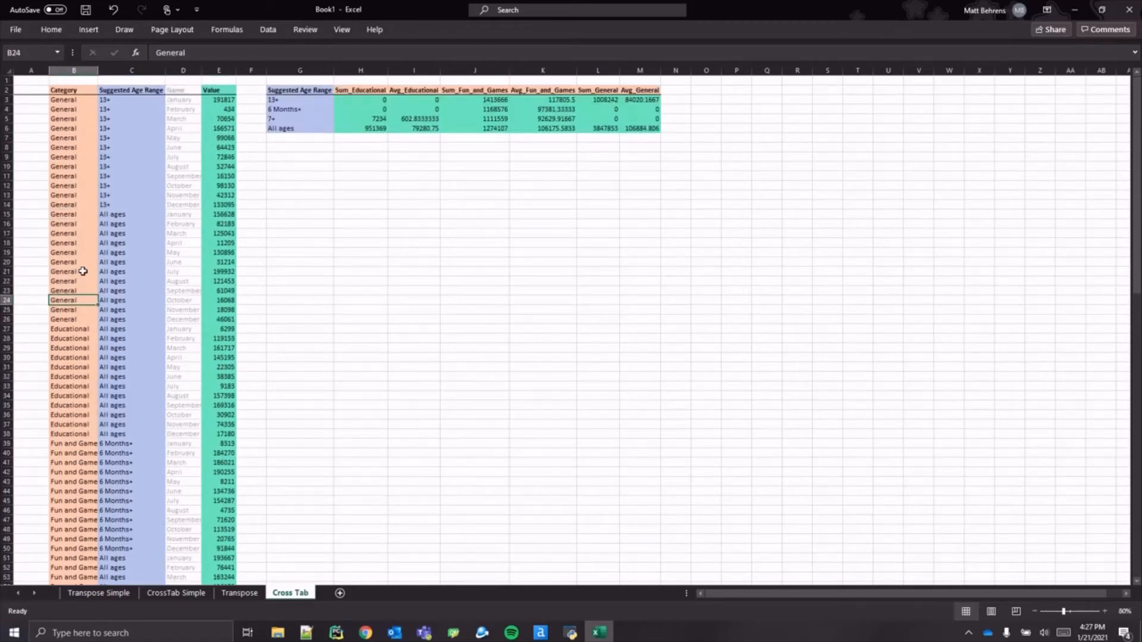
left_click(152, 90)
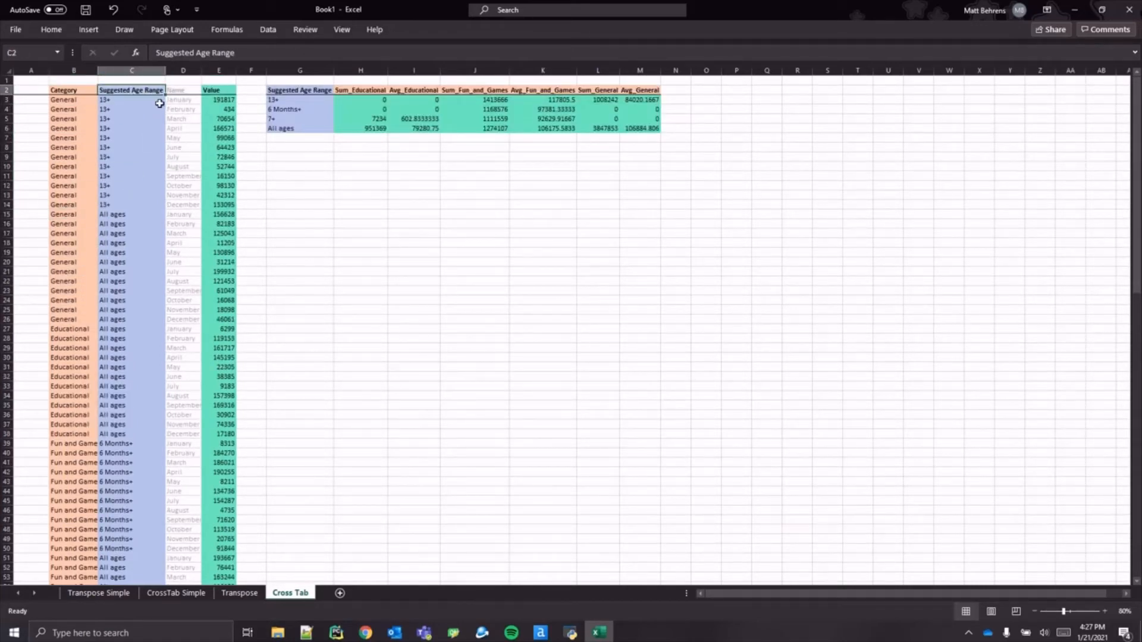
left_click_drag(308, 105, 305, 123)
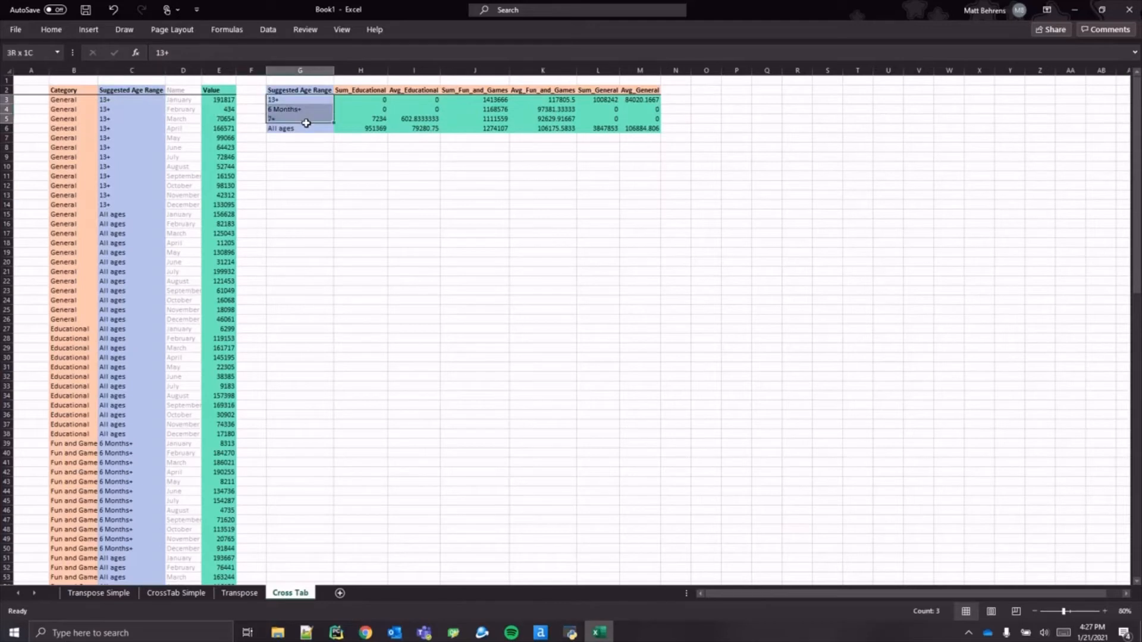
Step: Compare the source table's Value column with the sum and average cells for all categories in the Cross Tab result, highlighting H3:M6
left_click(231, 99)
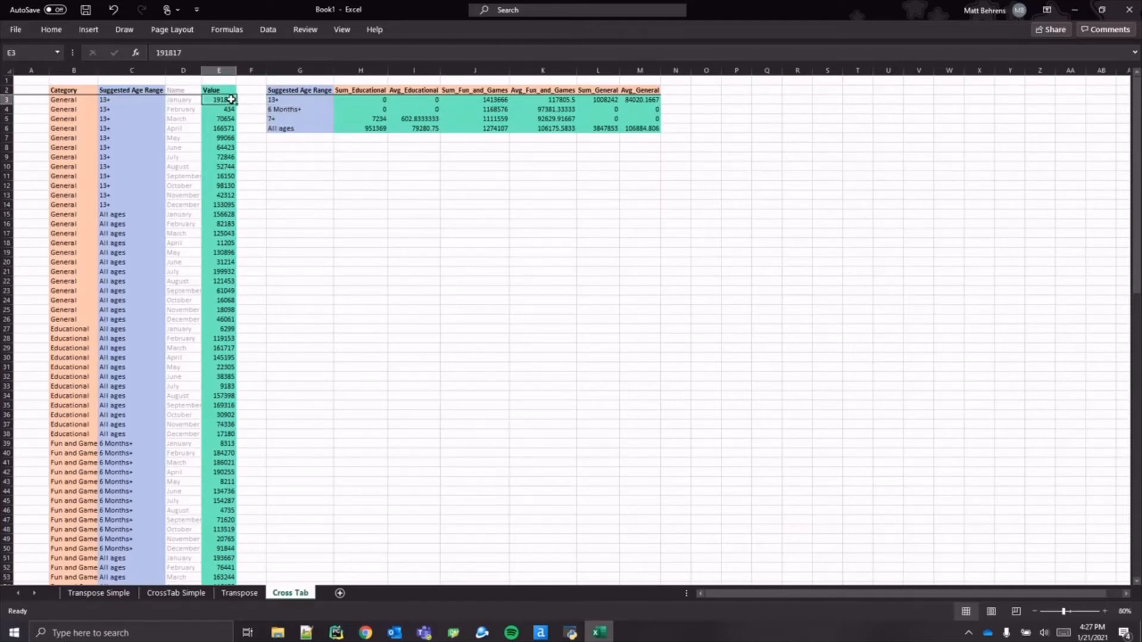
left_click_drag(232, 99, 217, 311)
left_click(216, 312)
left_click(353, 97)
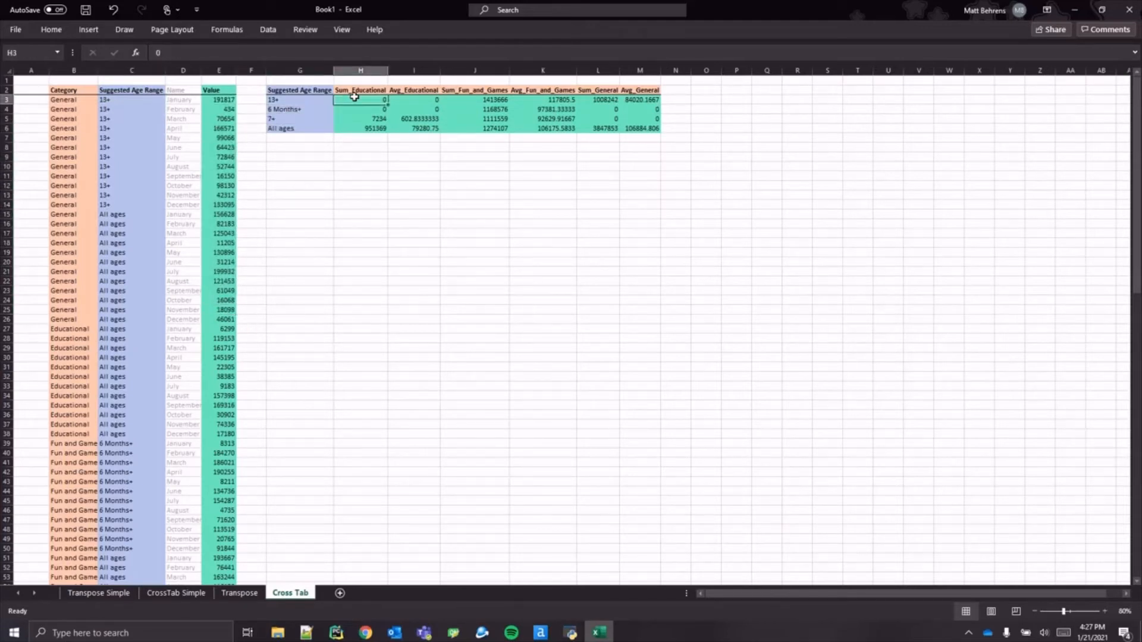
left_click_drag(354, 97, 632, 127)
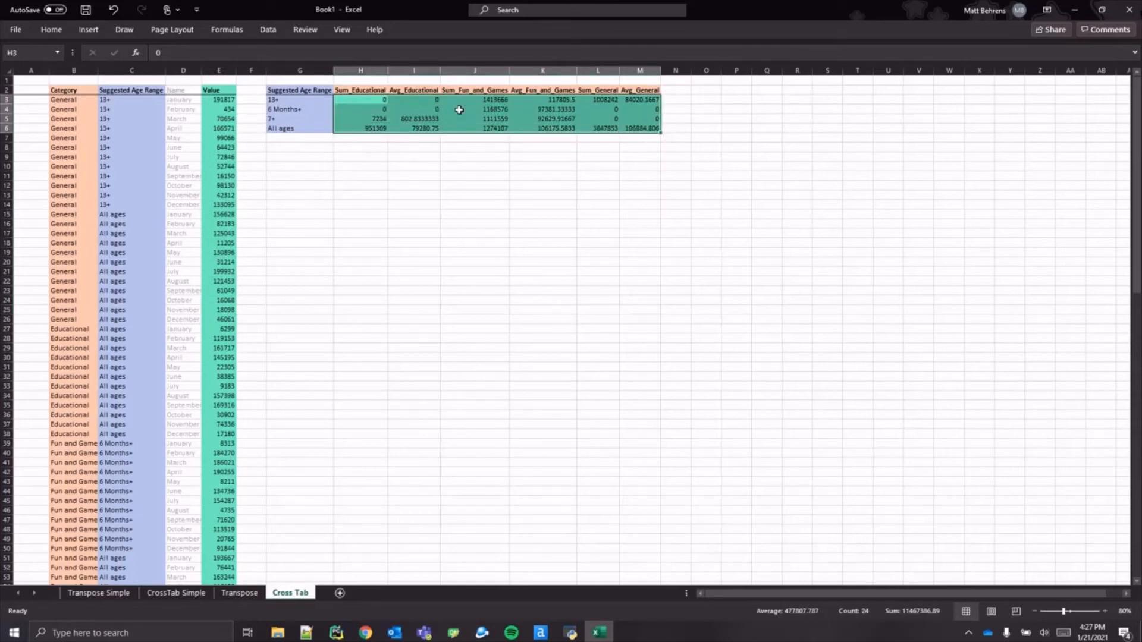